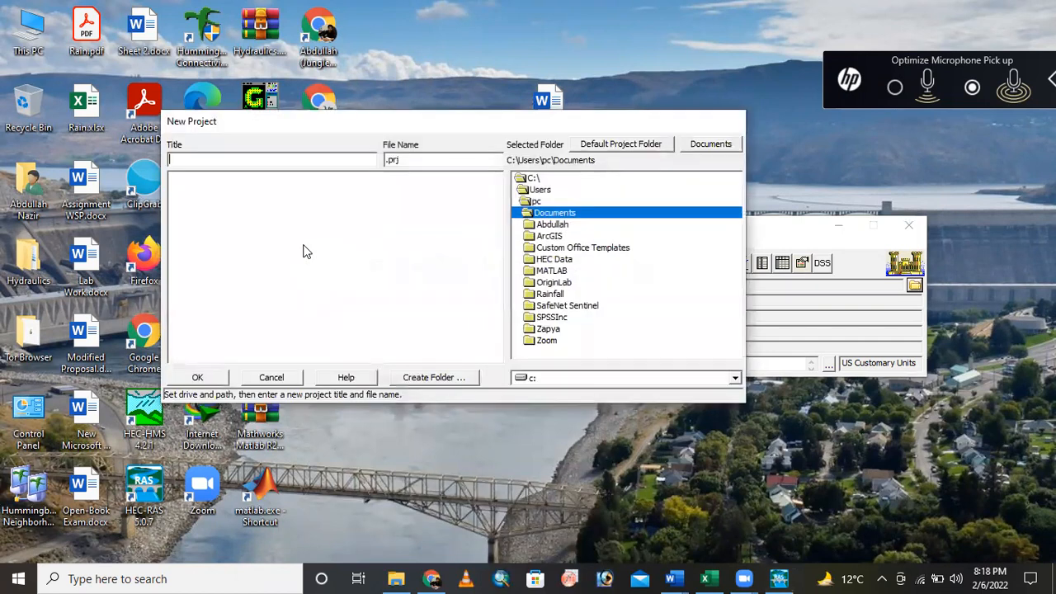
Try to create a new project titled Abd in the HEC Data folder
text(Abd)
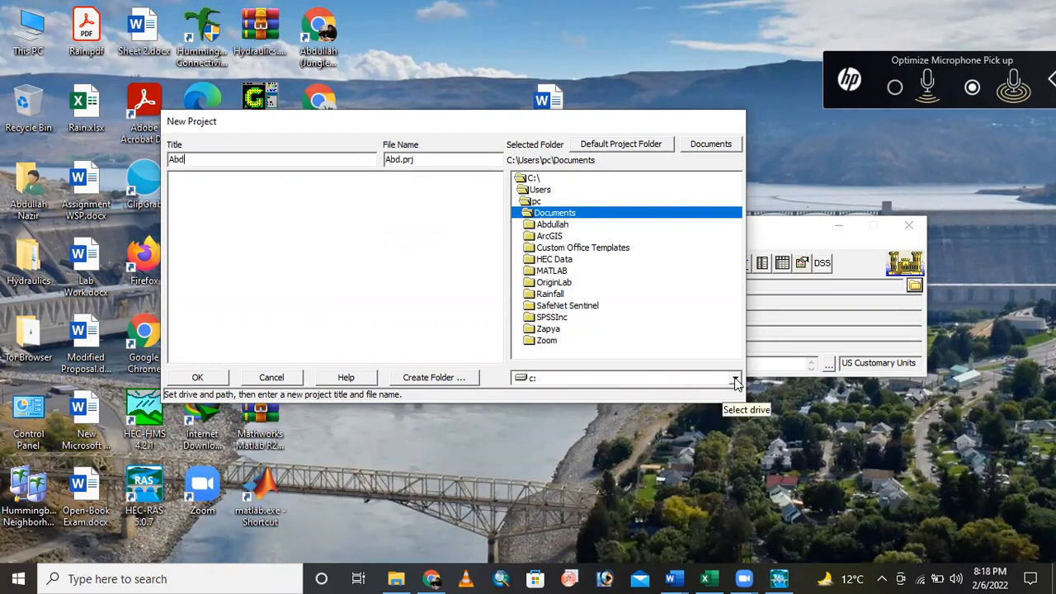
click(735, 380)
click(736, 380)
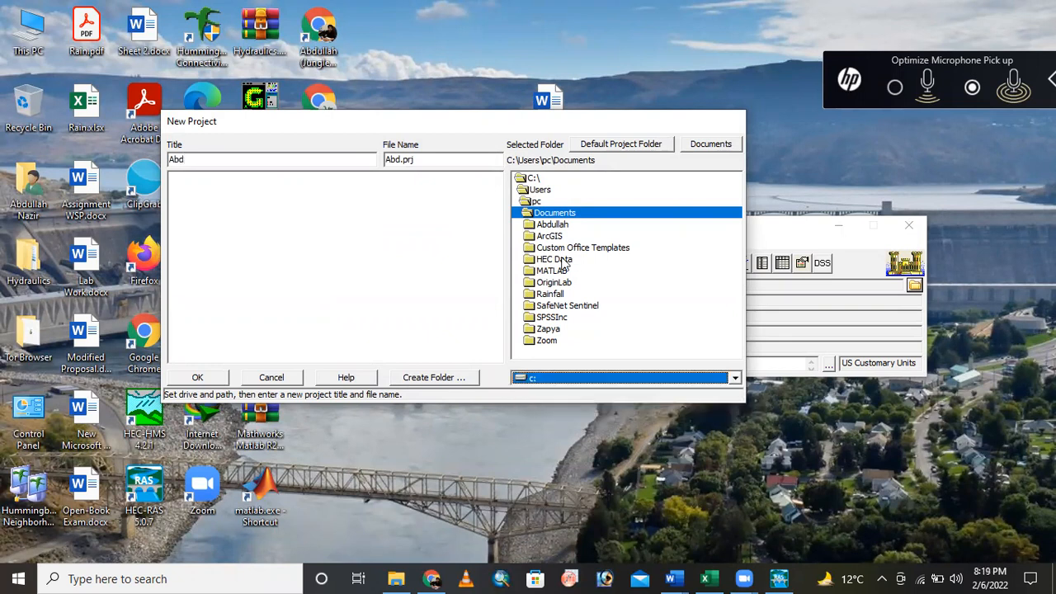
double_click(554, 259)
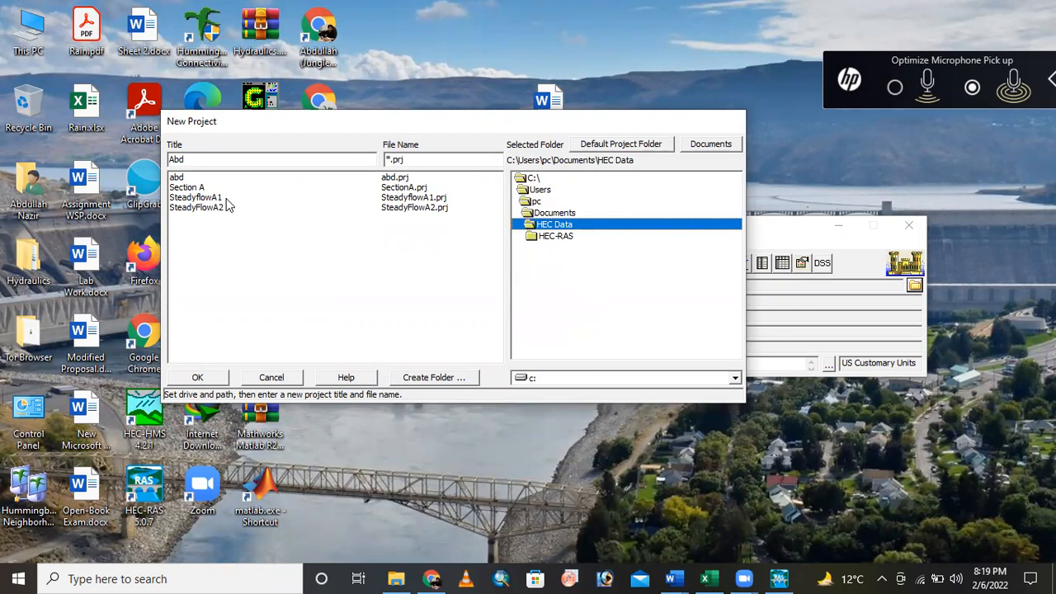
click(550, 236)
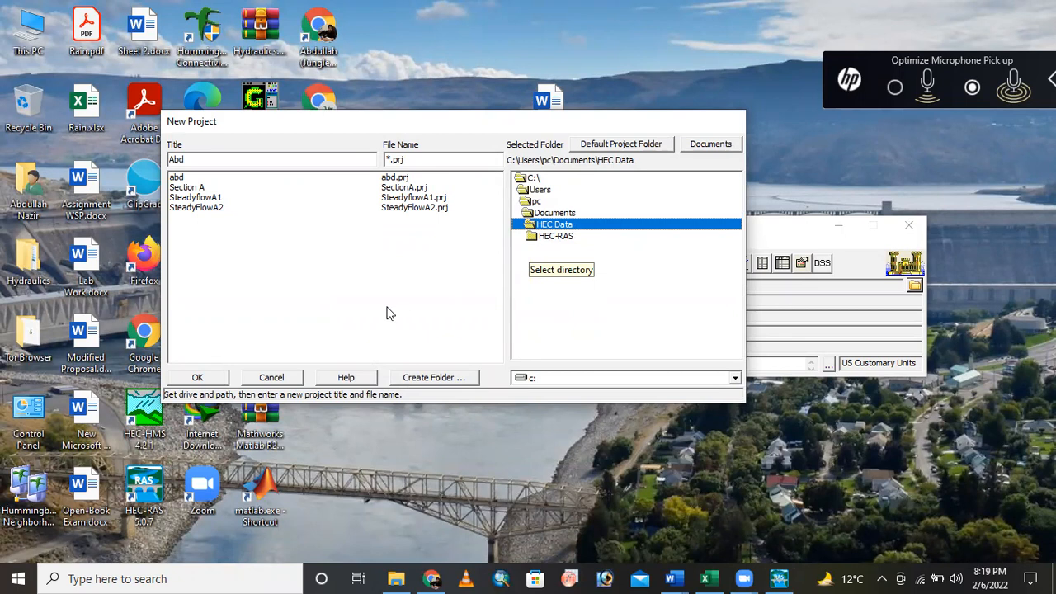
click(208, 381)
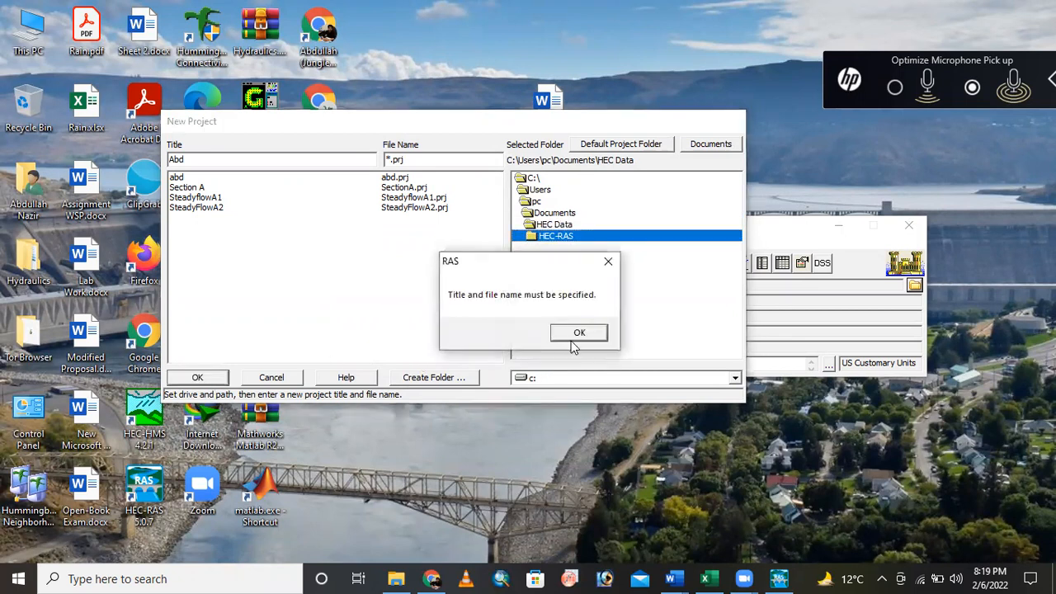
click(578, 334)
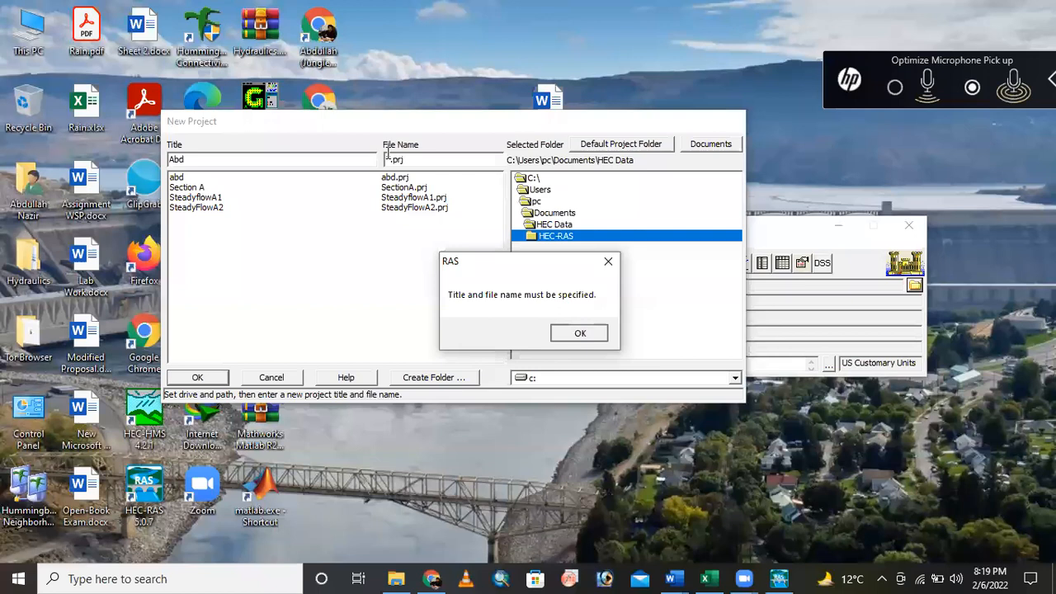
click(228, 161)
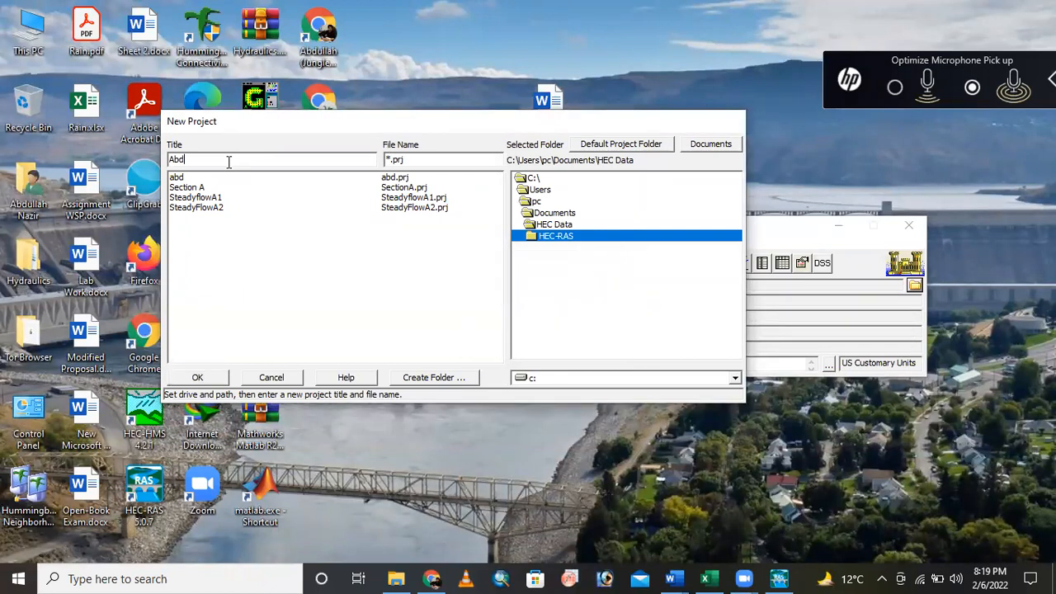
key(BackSpace)
key(BackSpace)
key(BackSpace)
text(Abd)
click(198, 378)
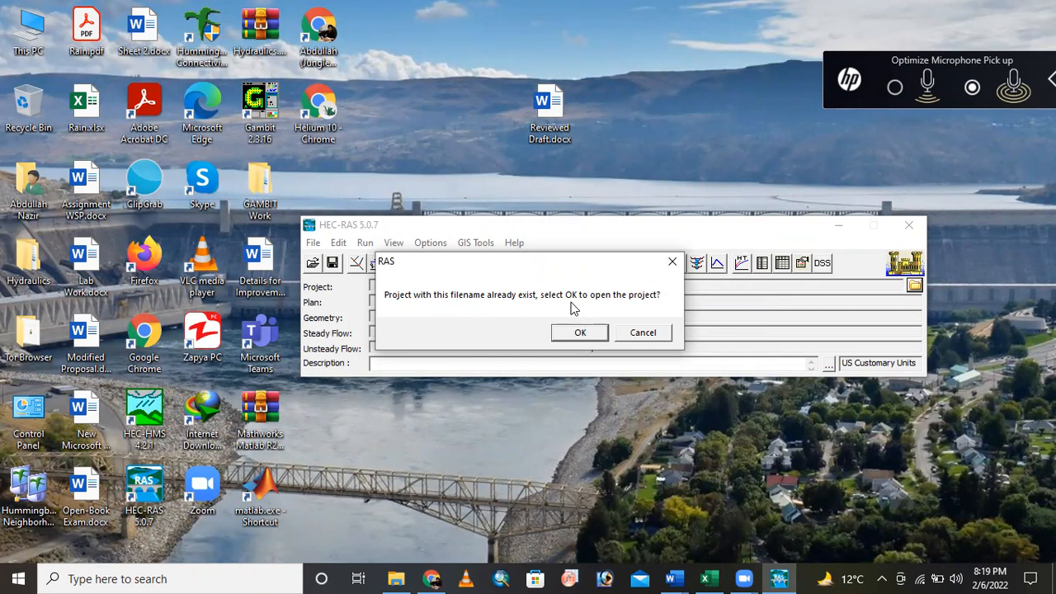
click(637, 341)
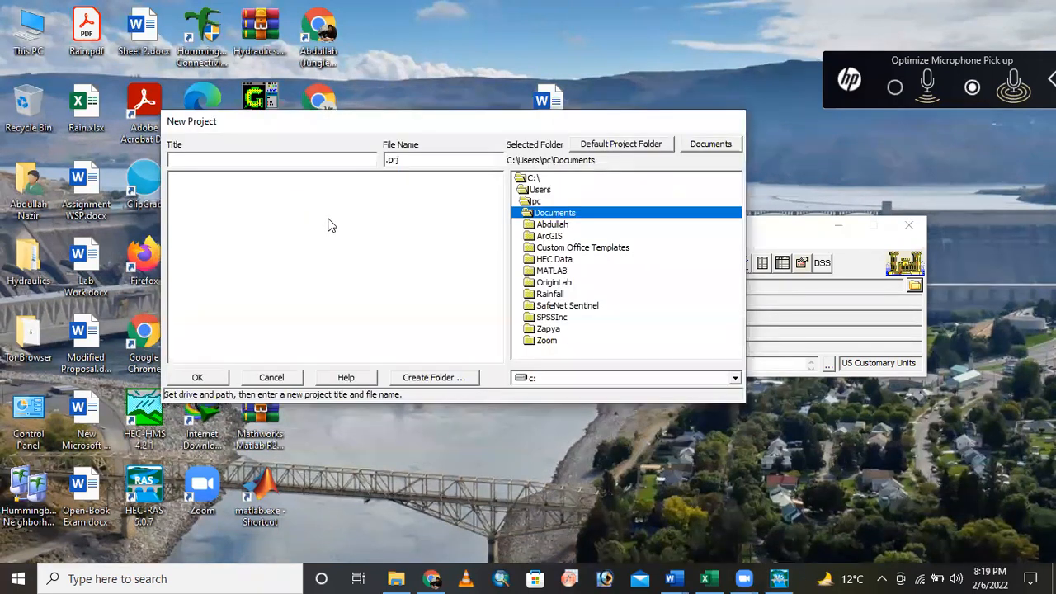
Title the new project Abc and choose the HEC Data folder under Documents as its location
text(A)
text(bd)
key(BackSpace)
text(c)
double_click(555, 261)
click(556, 237)
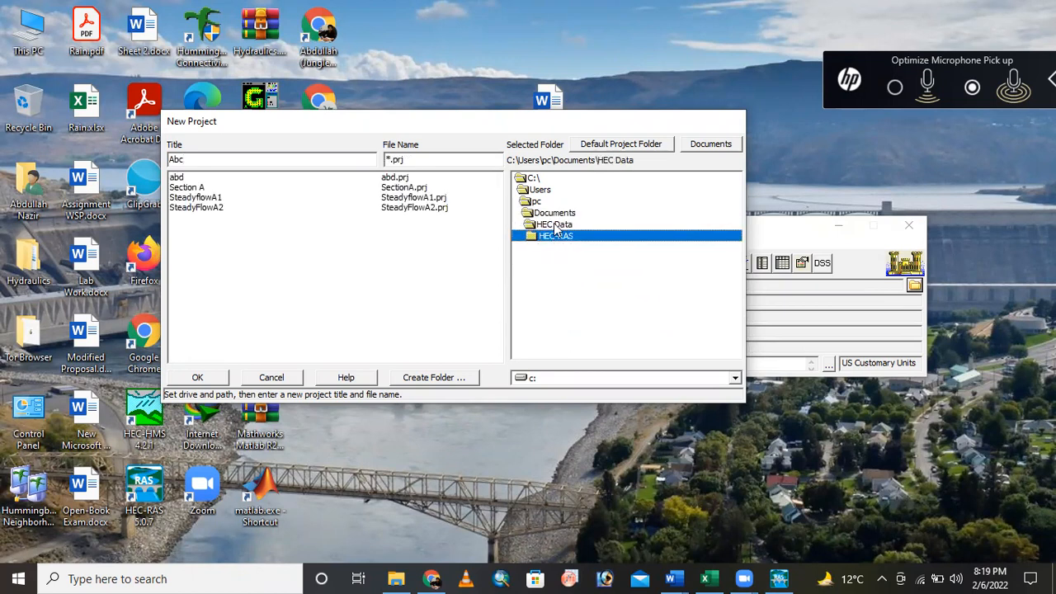
click(555, 226)
Change the project title to Abcd and create the project as Abcd.prj
click(229, 159)
key(BackSpace)
key(BackSpace)
key(BackSpace)
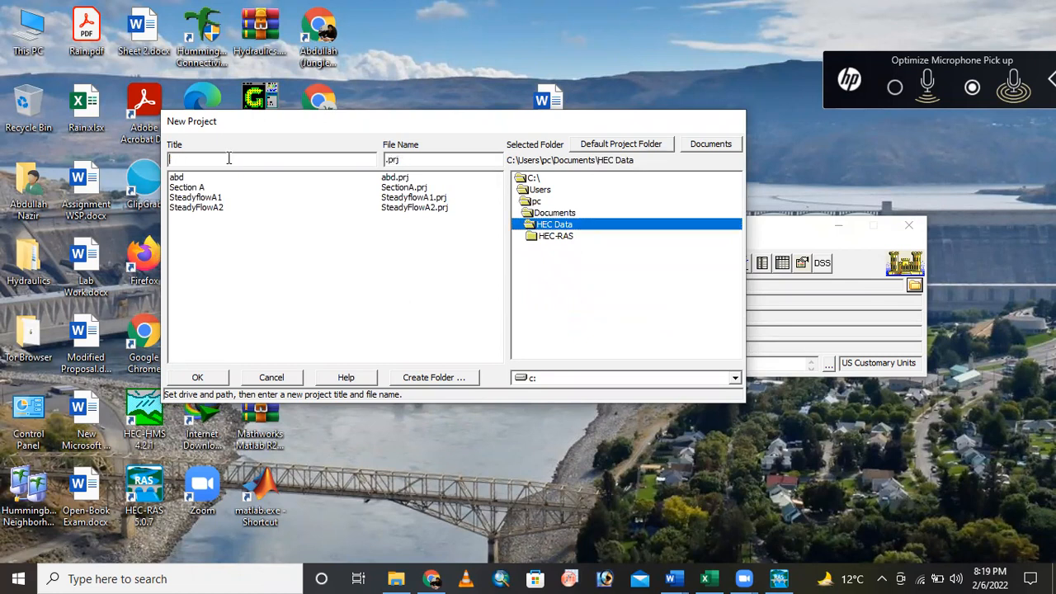
text(Abcd)
click(200, 377)
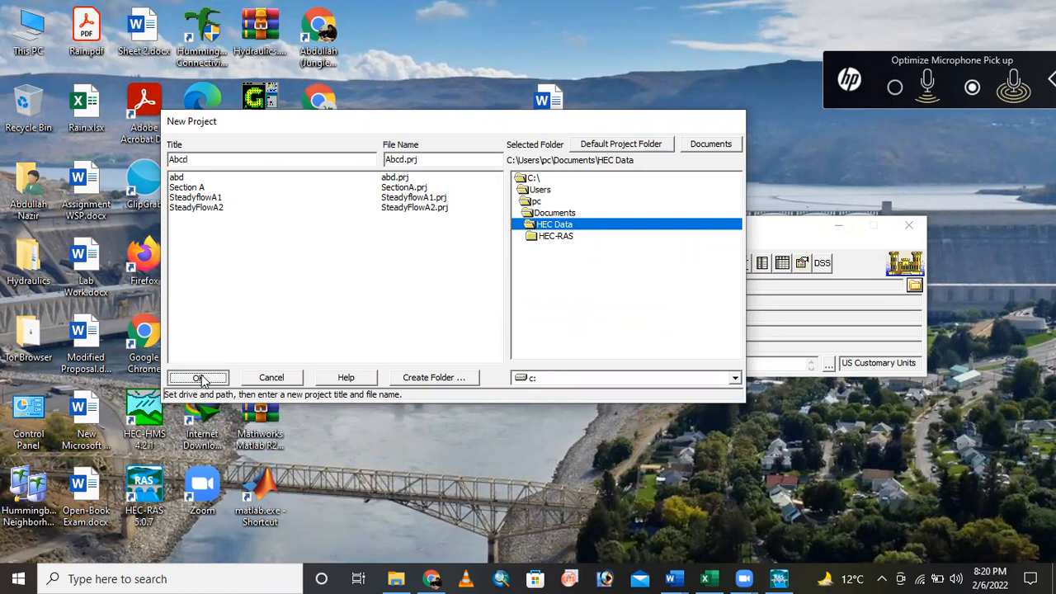
click(575, 357)
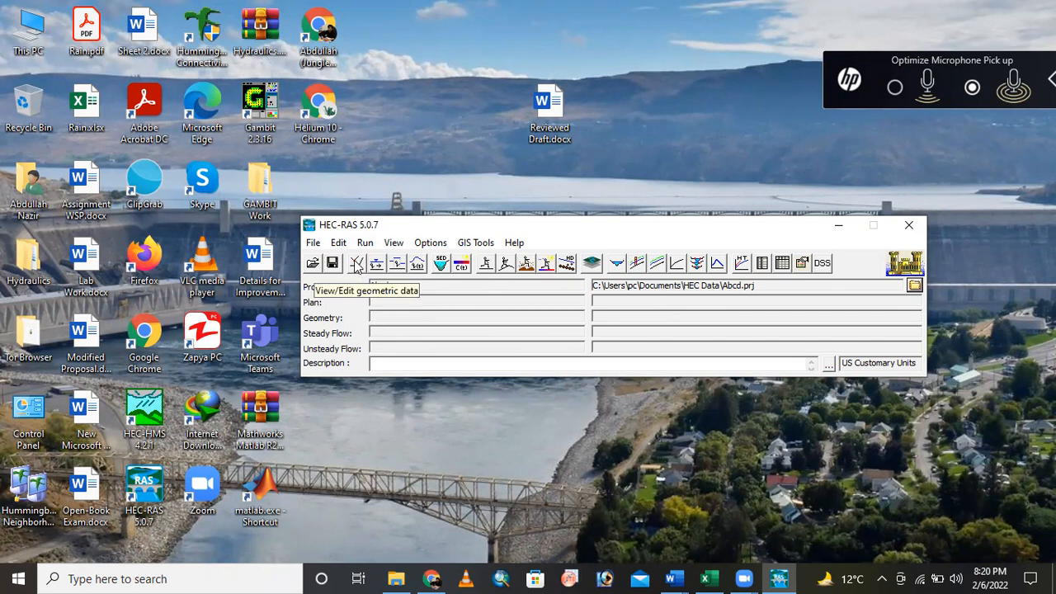
In the geometric data, draw a nearly vertical river line flowing downward and name the river Ravi and the reach A
click(357, 265)
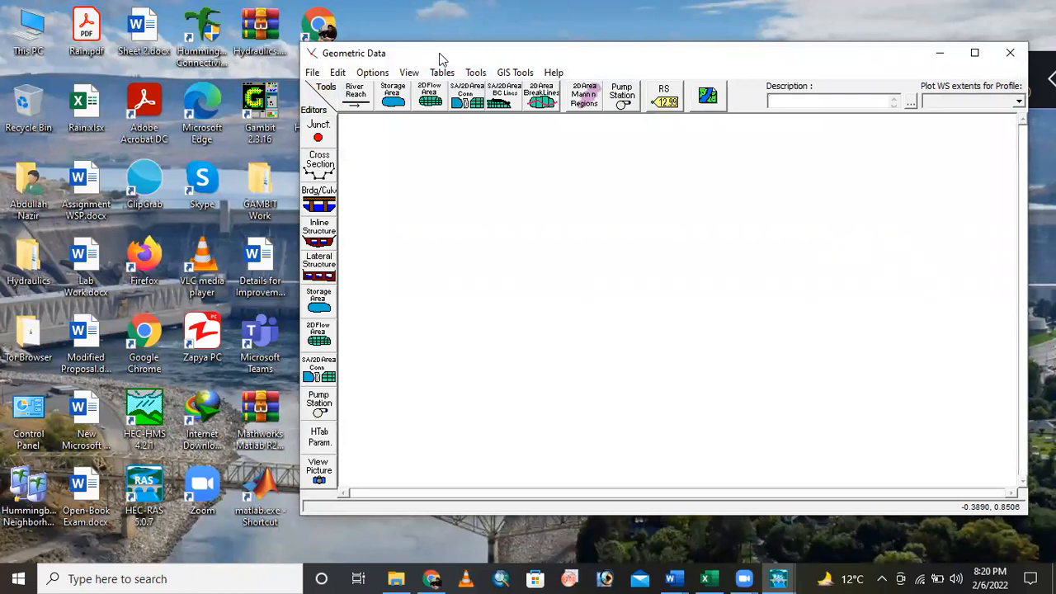
click(357, 98)
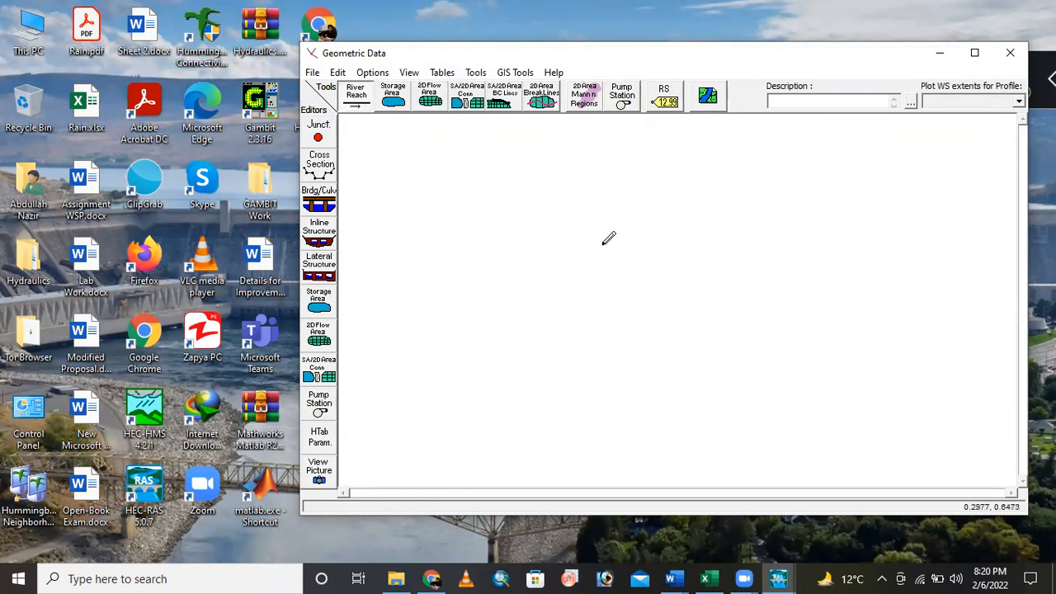
click(648, 151)
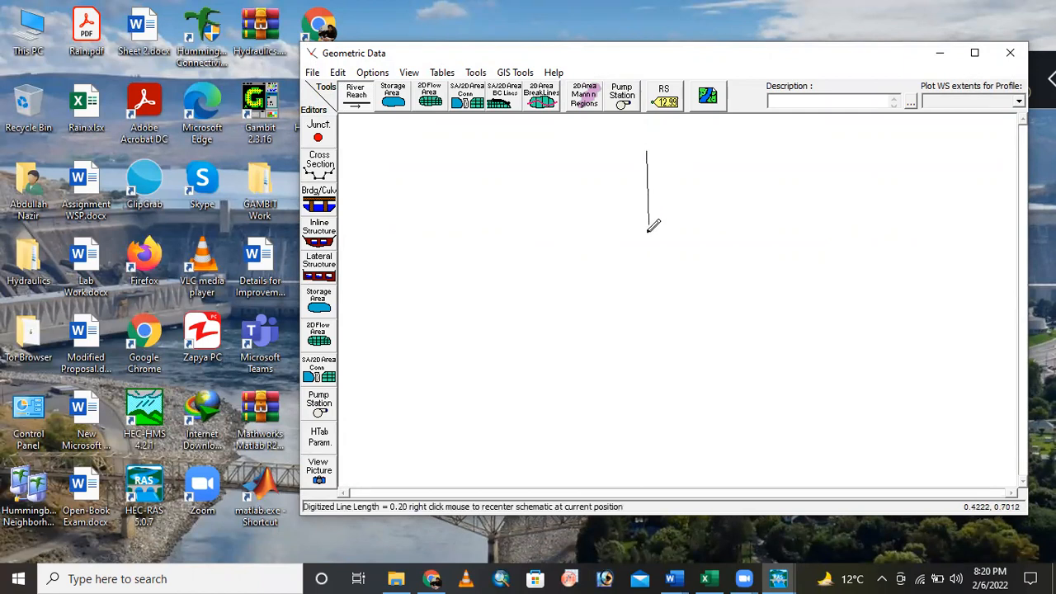
double_click(654, 388)
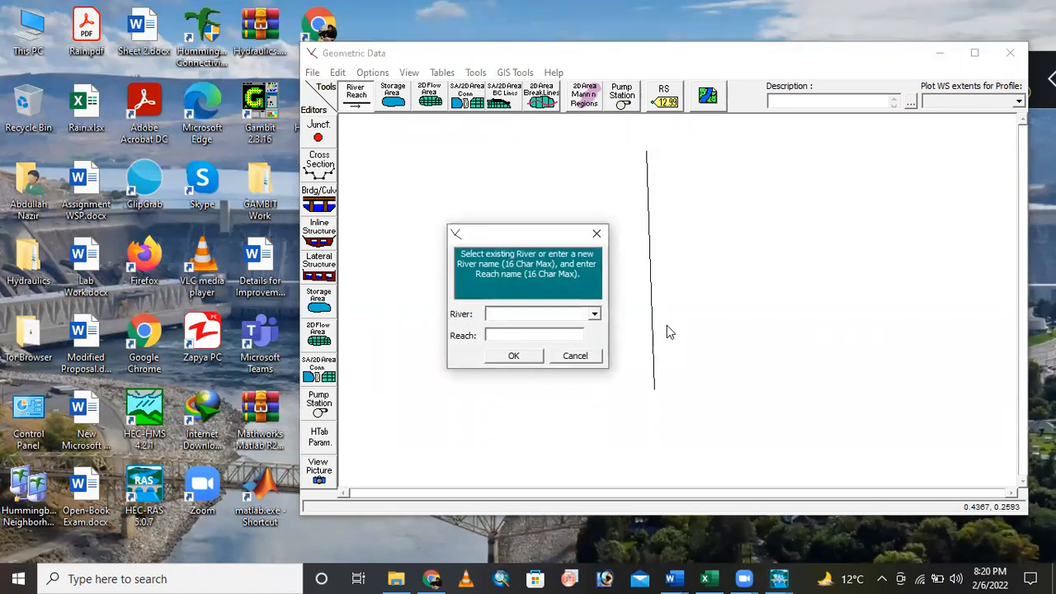
text(Ravi)
click(512, 357)
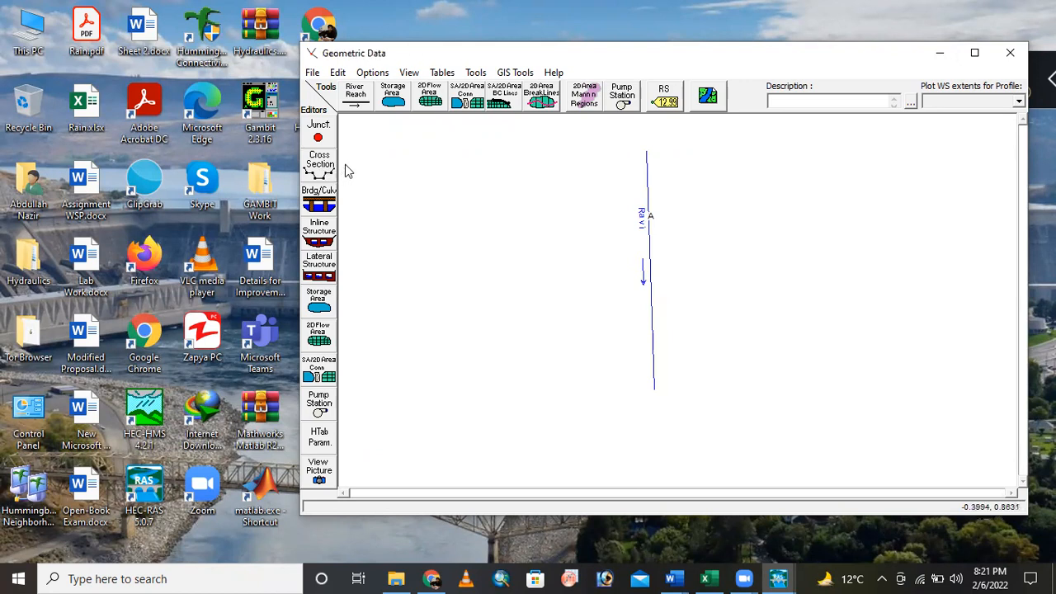
Add a cross section to reach A at river station 900 with the description "Most U/S Cross Section"
click(321, 165)
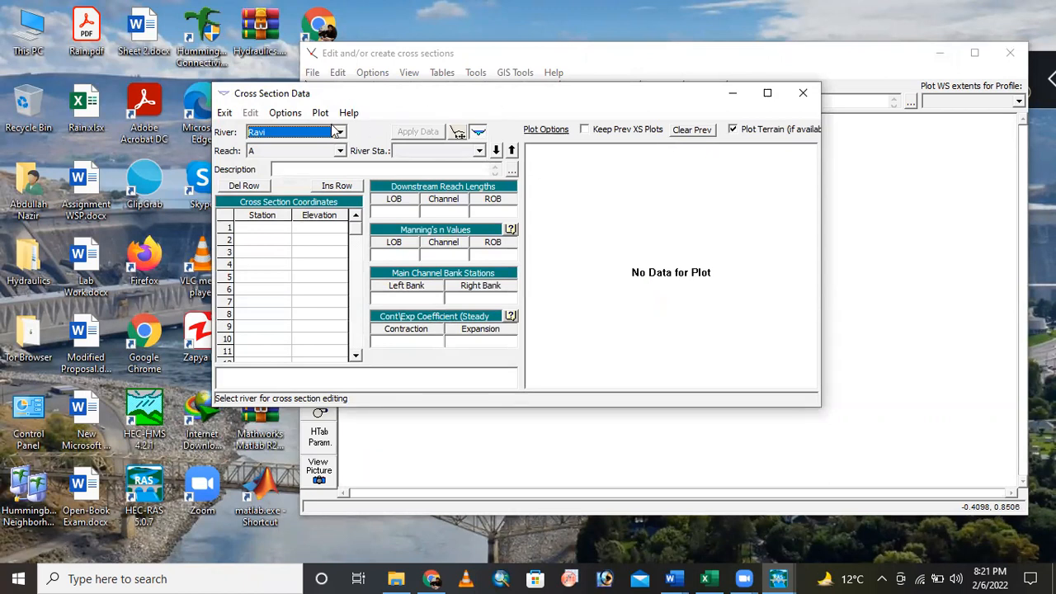
click(286, 113)
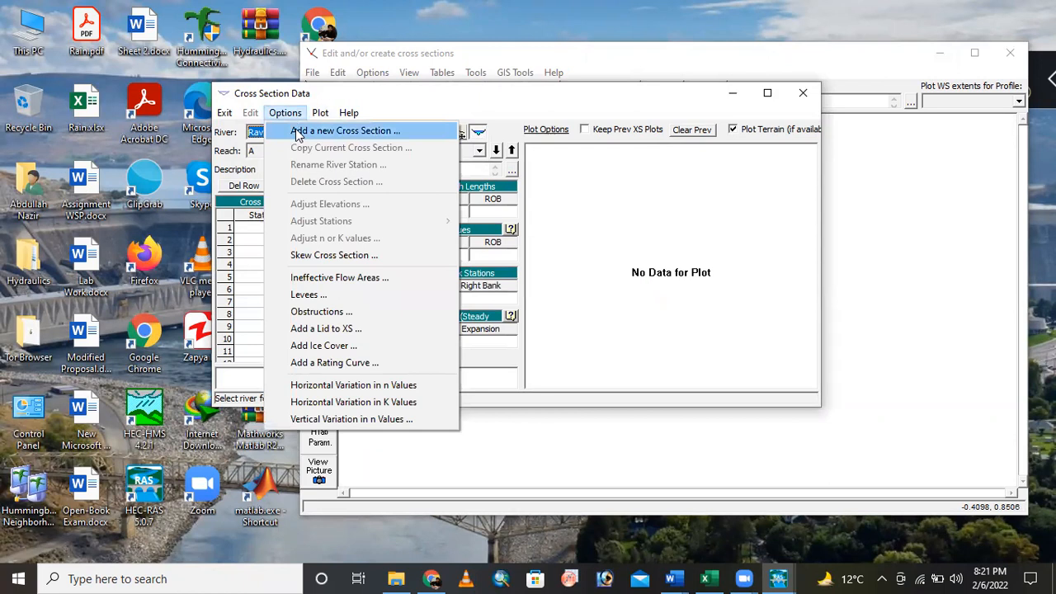
click(297, 132)
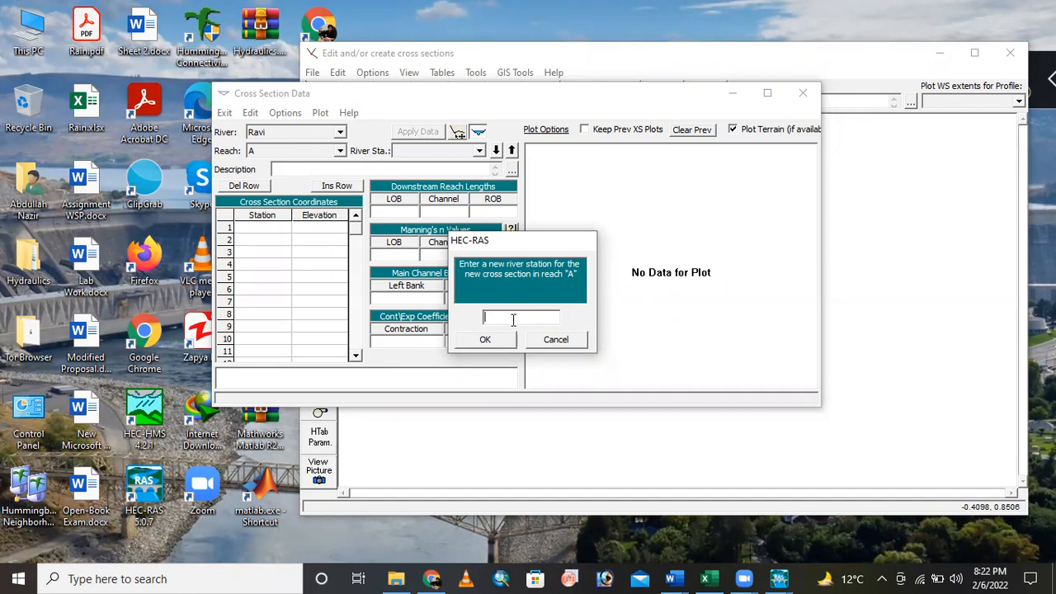
text(900)
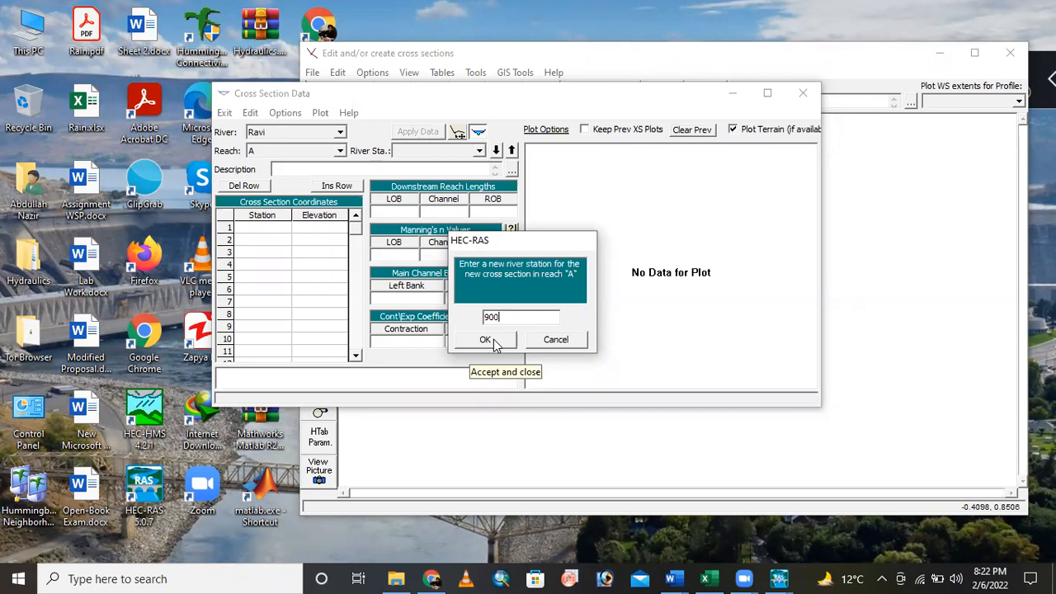
click(486, 340)
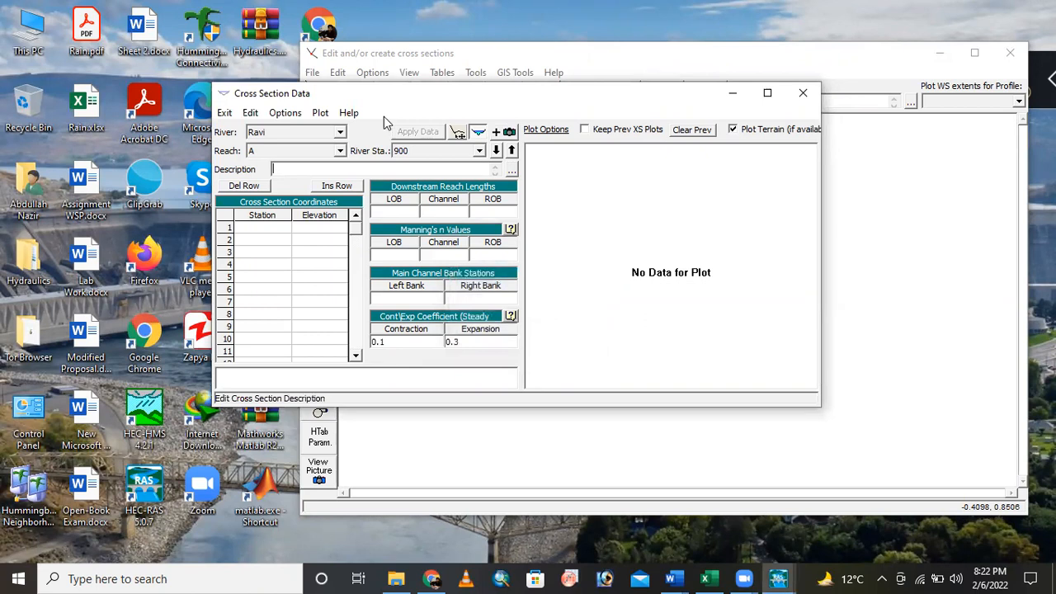
text(Most U/S Cross Section)
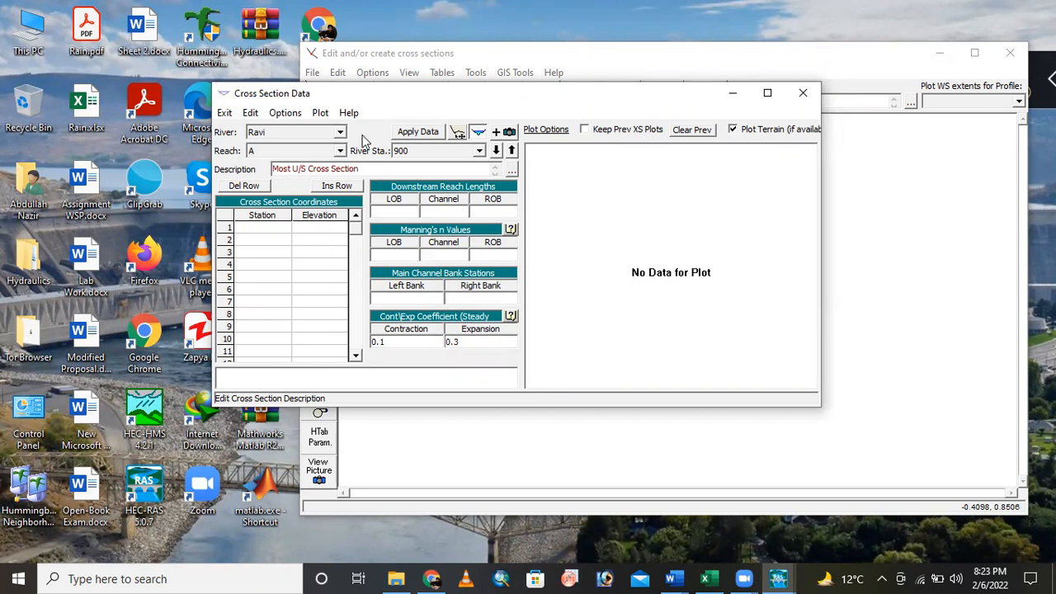
Switch to the HEC RASD CS.csv sheet in Excel and copy the station and elevation values for XS 945 (D2:E8)
click(262, 231)
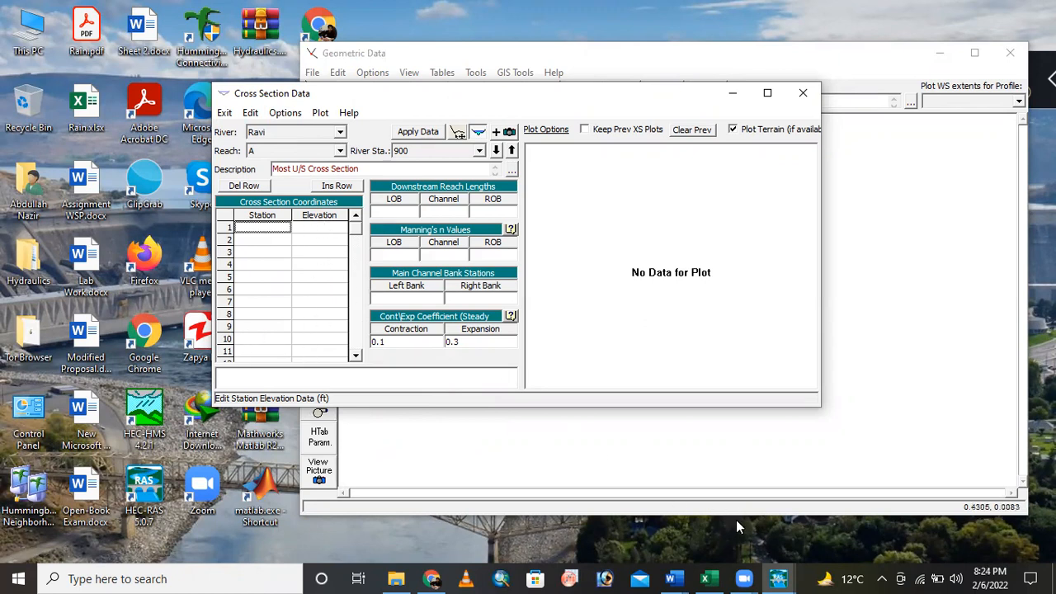
mouse_move(714, 578)
click(711, 577)
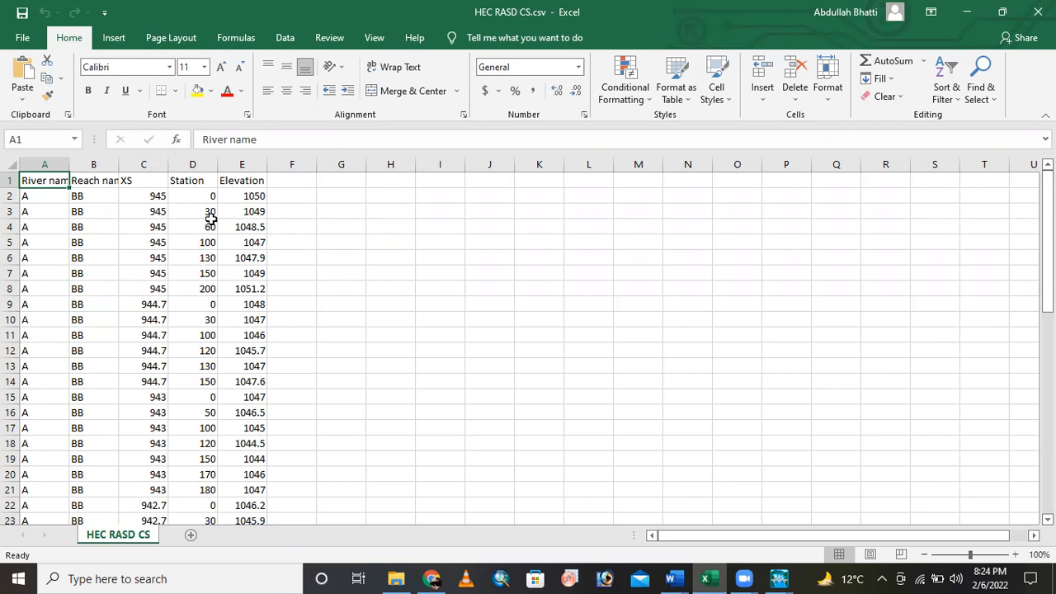
drag(199, 198, 229, 289)
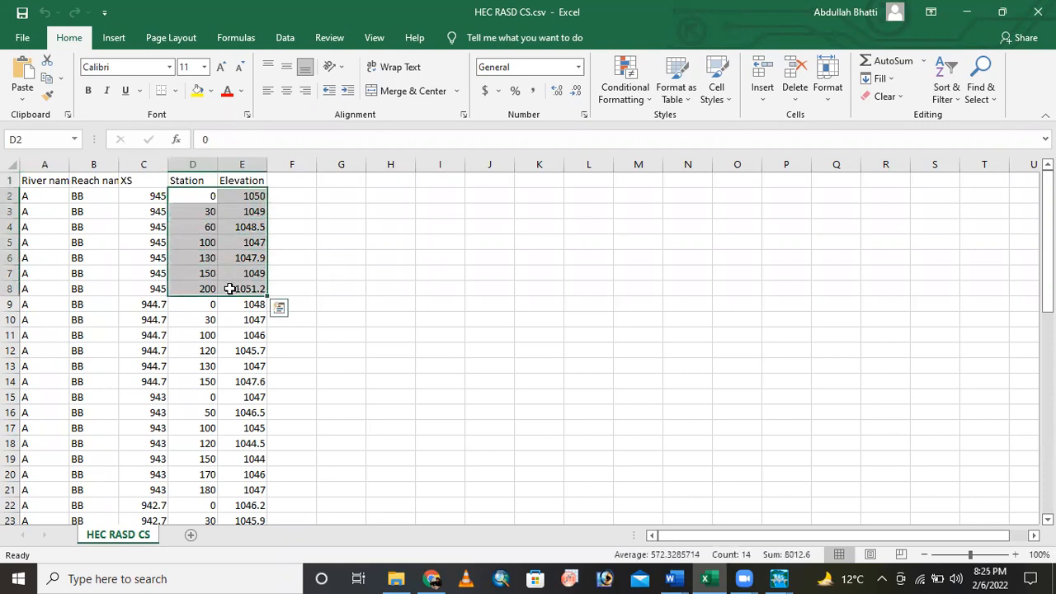
key(ctrl+c)
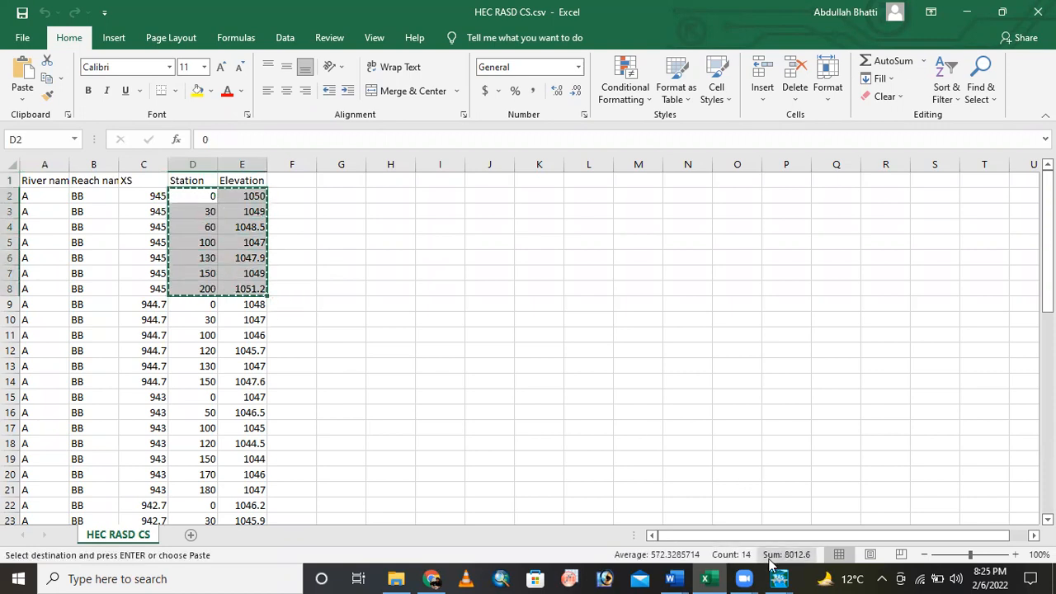
Back in HEC-RAS, paste the copied values into rows 1 to 7 of station 900's cross section coordinates and apply the data
click(724, 572)
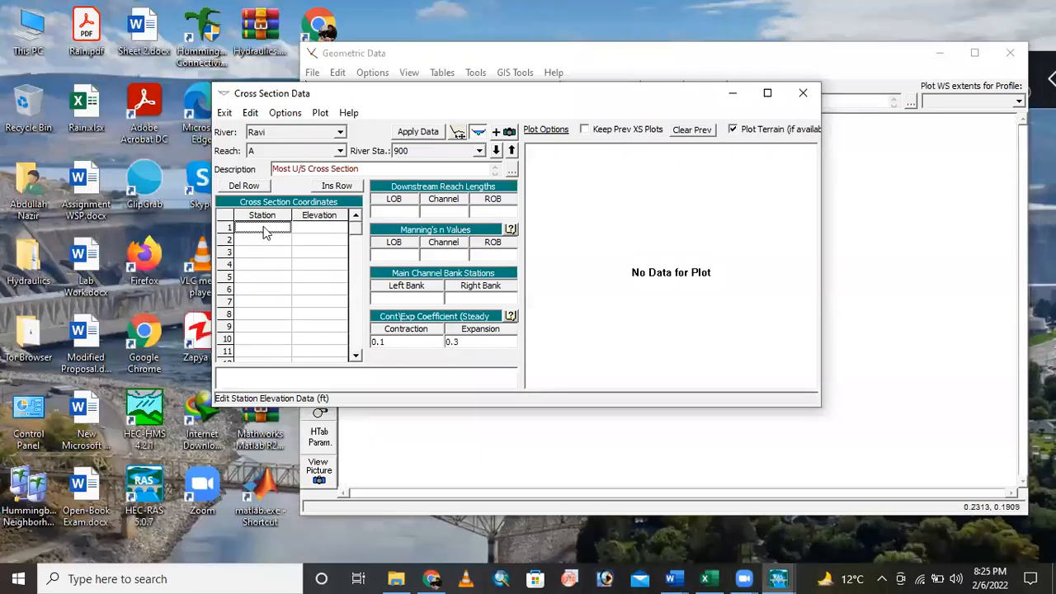
drag(279, 231, 311, 306)
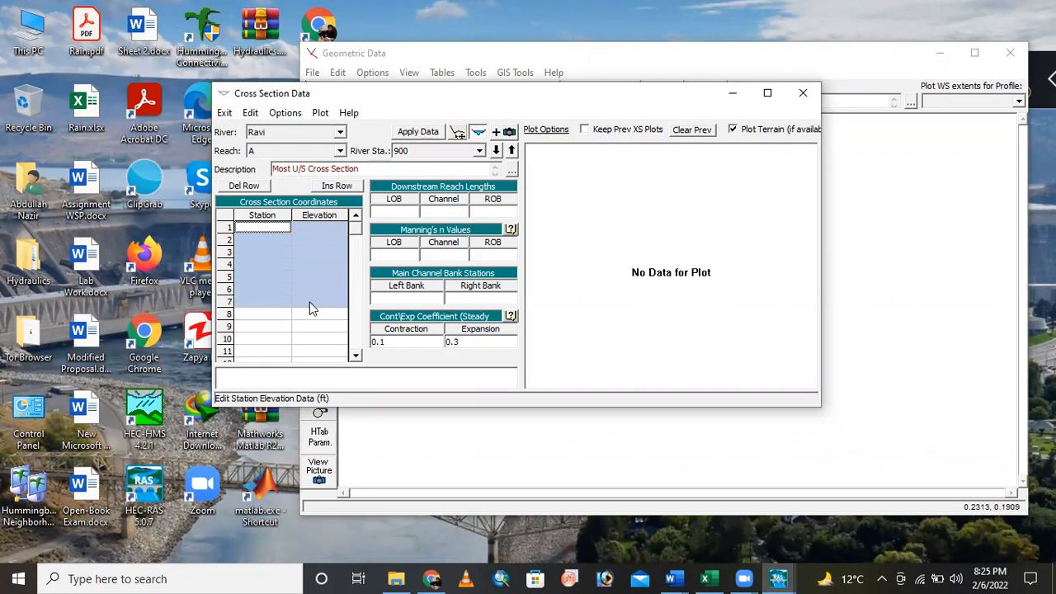
key(ctrl+v)
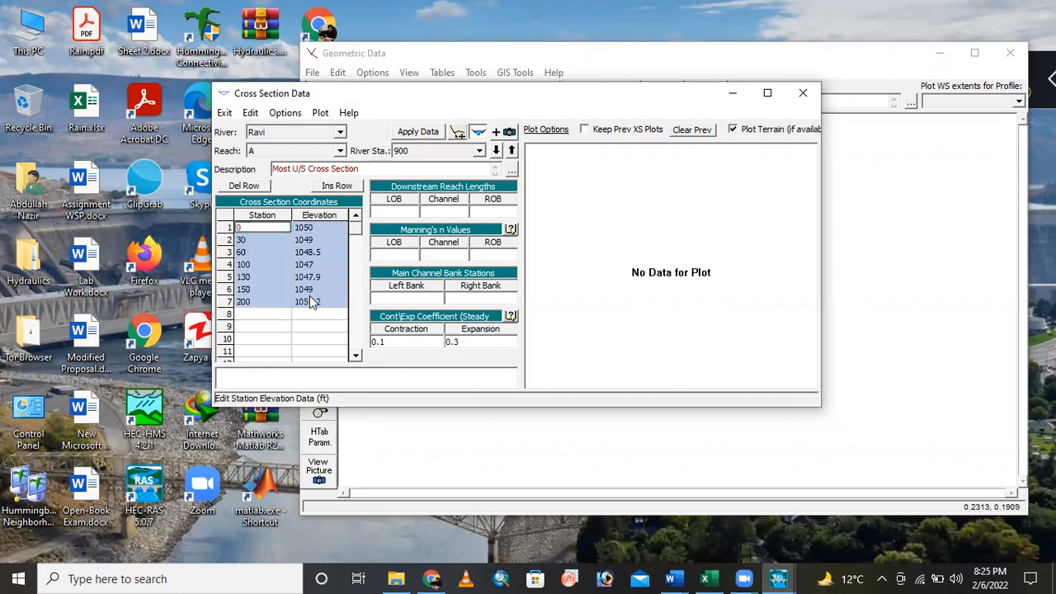
click(419, 132)
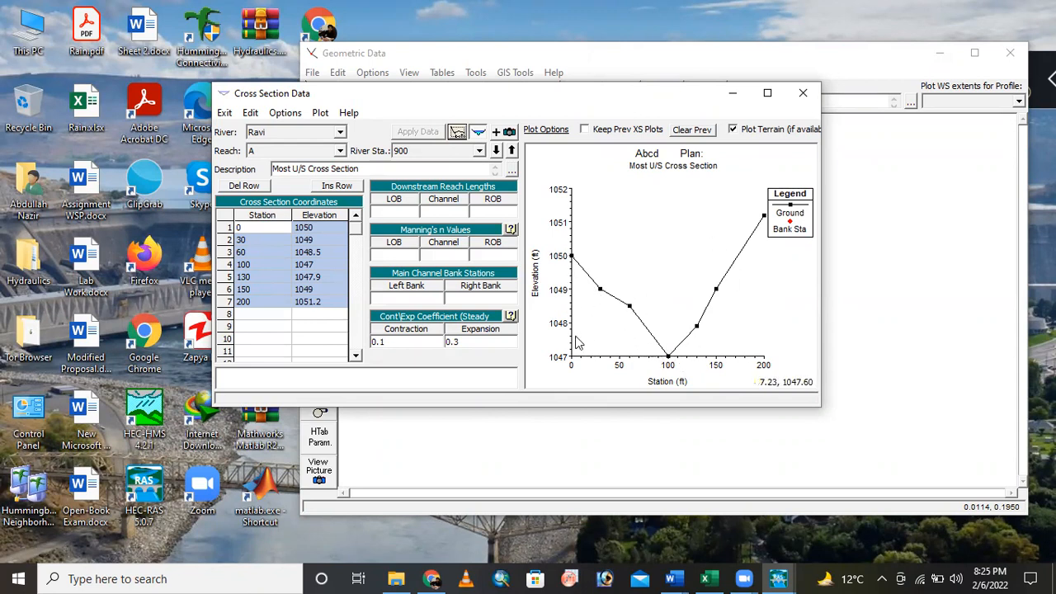
click(266, 230)
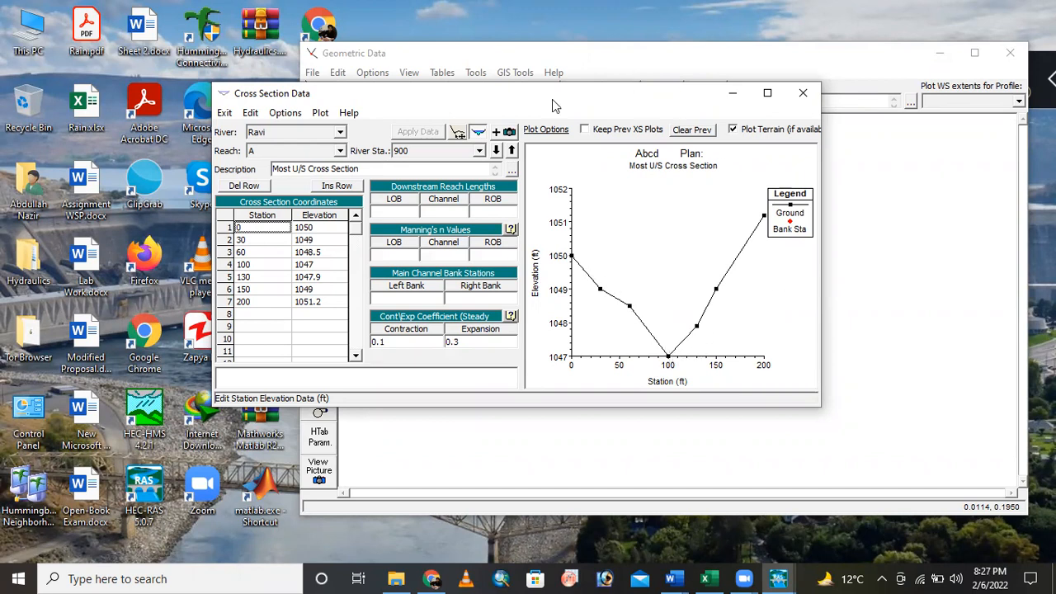
Add a new cross section to reach A at river station 870
click(288, 113)
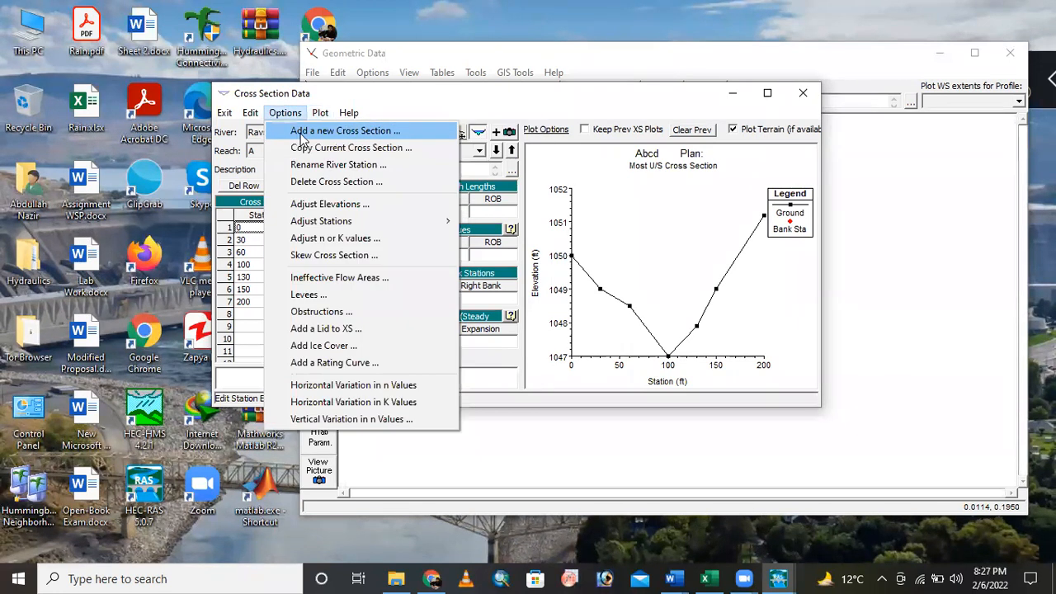
click(301, 134)
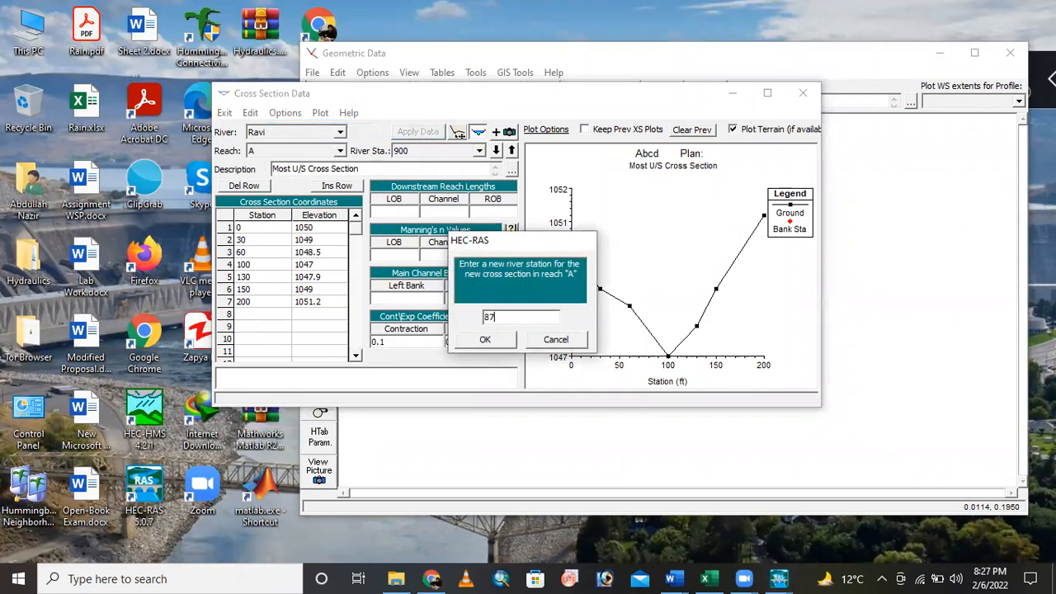
click(485, 345)
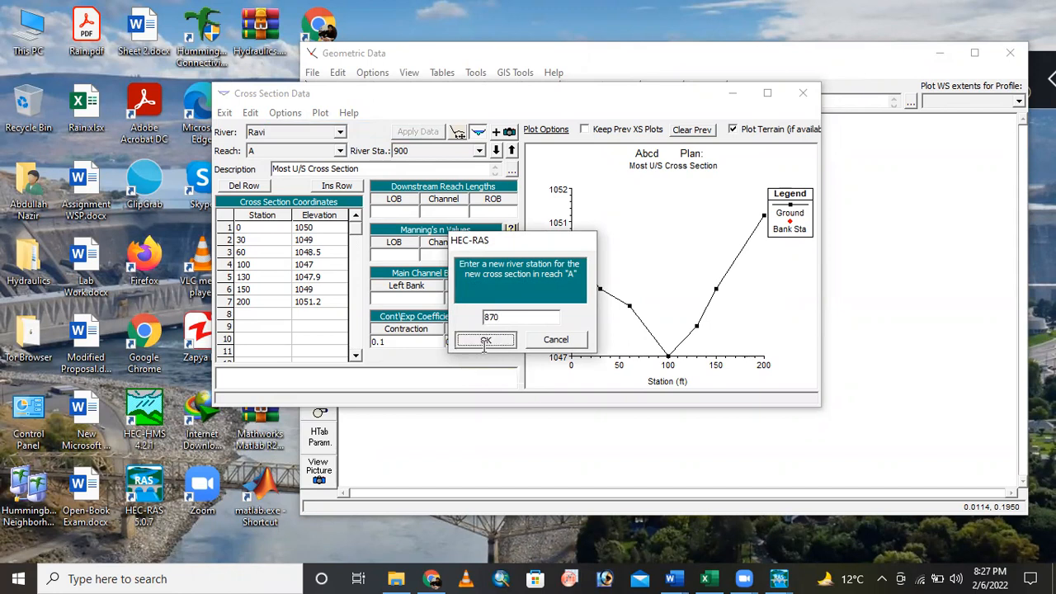
Switch to the HEC RASD CS.csv sheet in Excel and copy the station and elevation values for XS 944.7 (D9:E14)
click(705, 578)
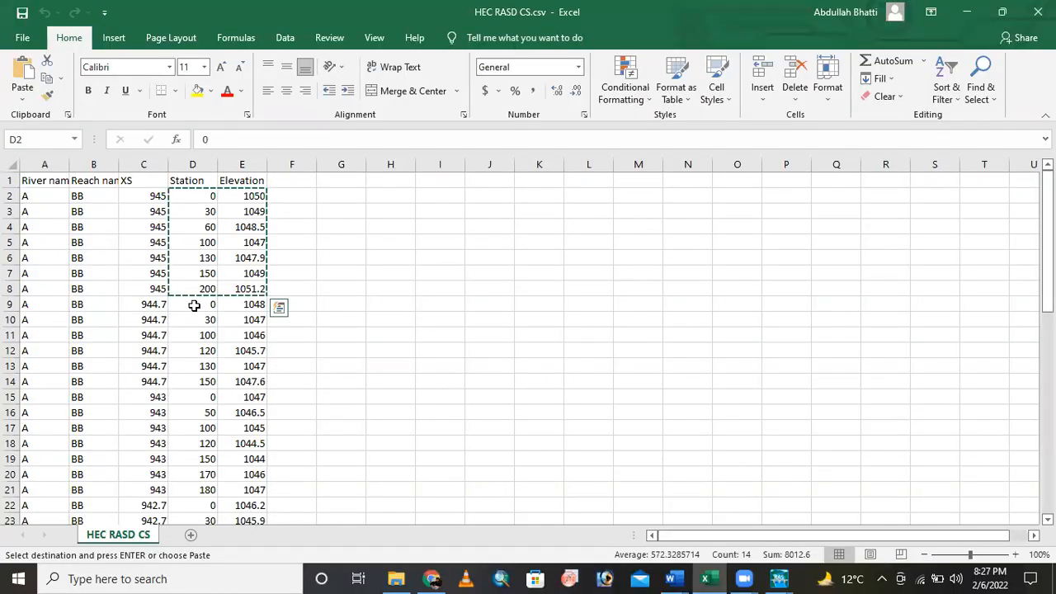
drag(194, 305, 247, 384)
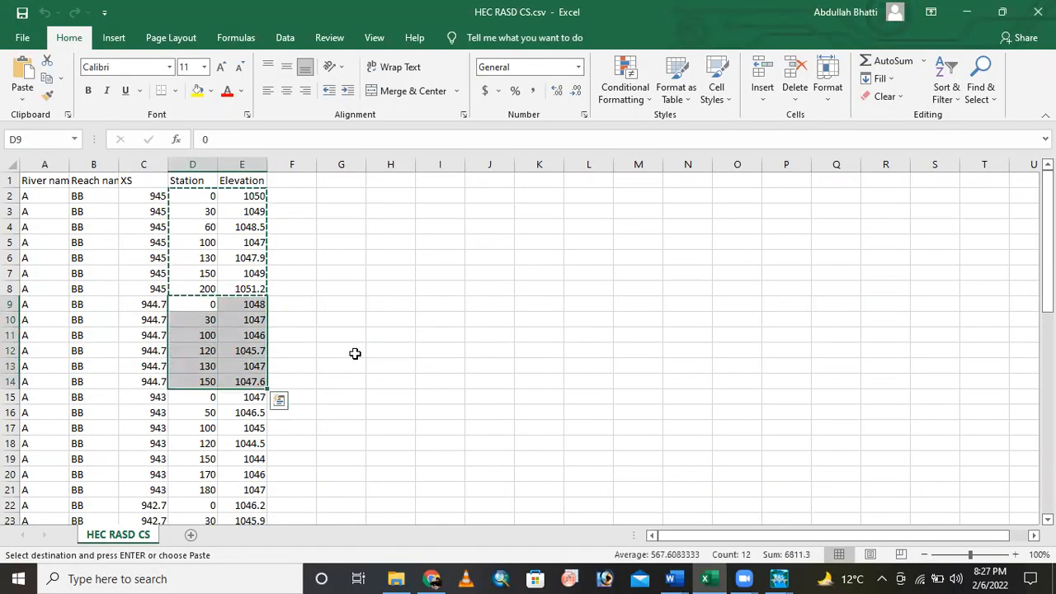
key(ctrl+c)
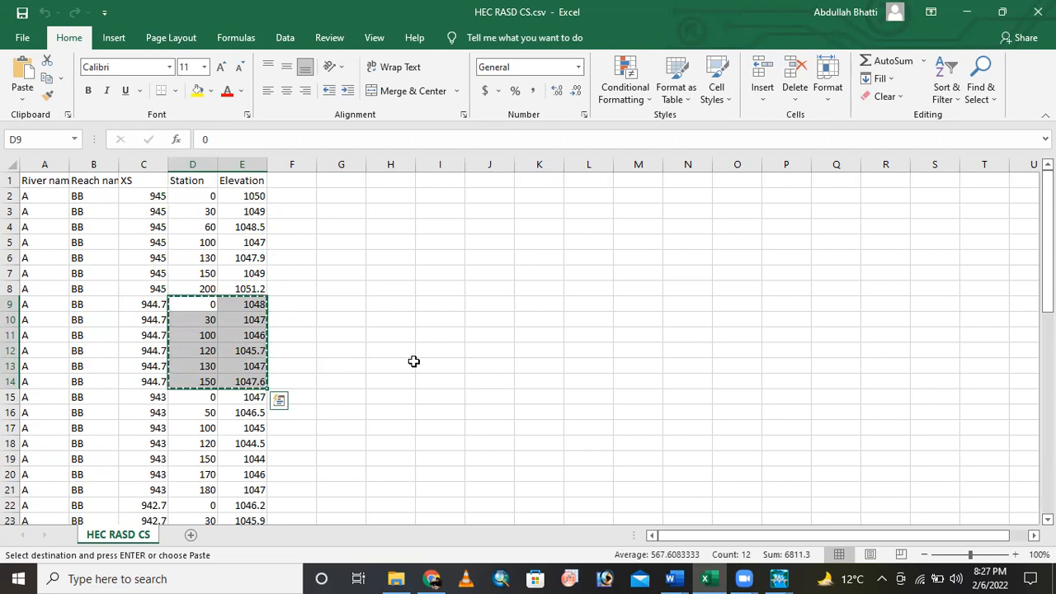
Back in HEC-RAS, paste the copied values into rows 1 to 6 of station 870's cross section coordinates and apply the data
click(710, 577)
click(708, 577)
drag(263, 232, 322, 290)
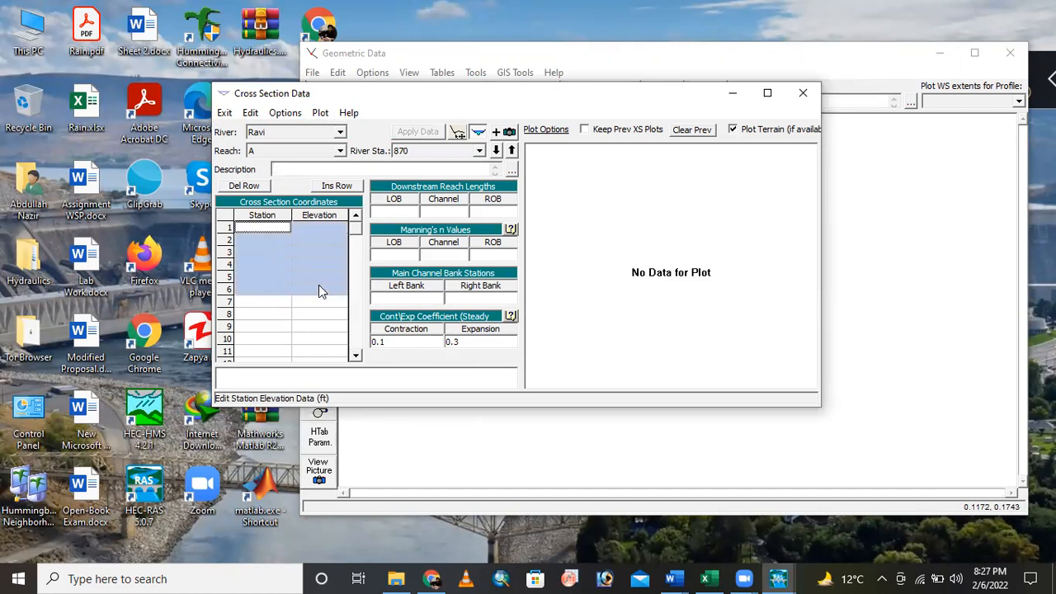
key(ctrl+v)
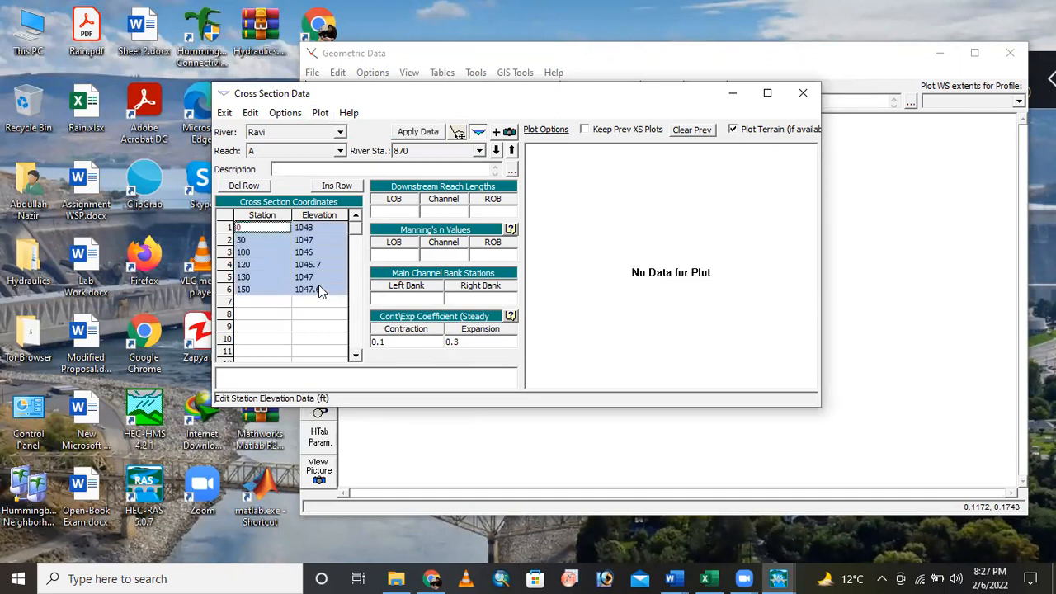
click(417, 132)
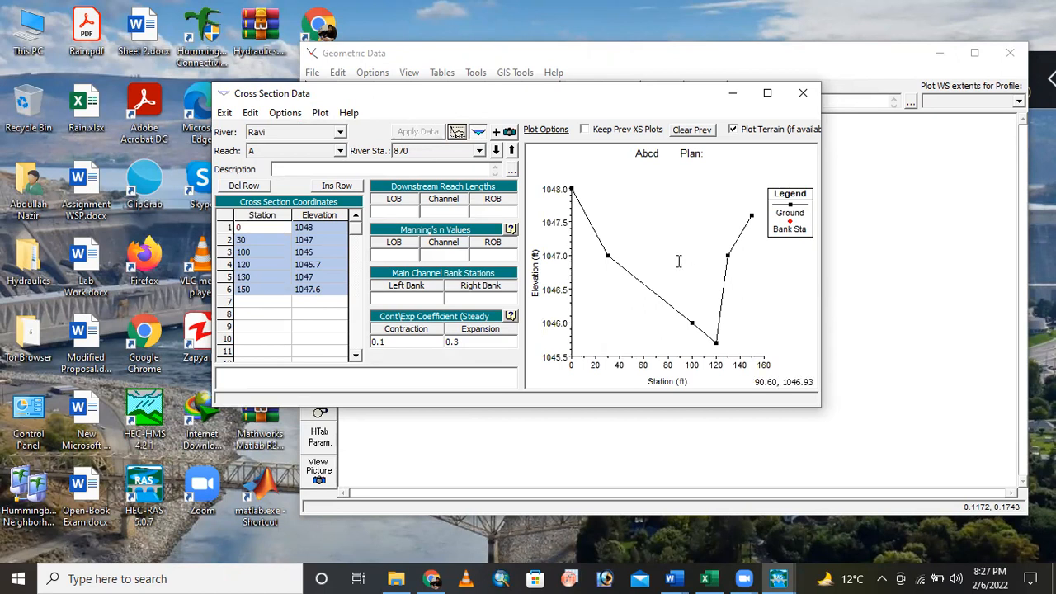
Add a new cross section to reach A at river station 860
click(285, 113)
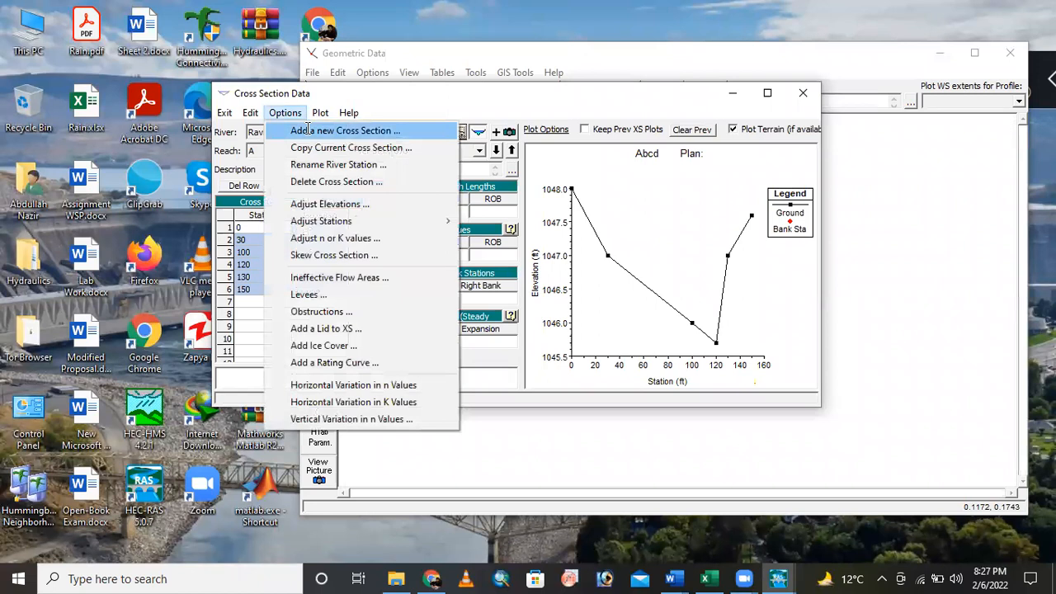
click(308, 130)
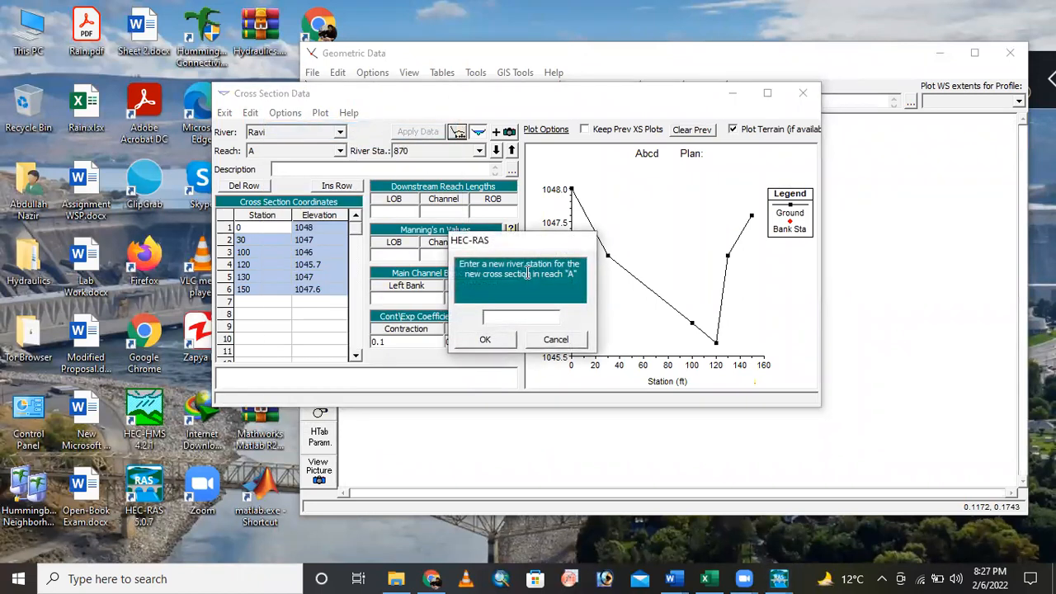
text(860)
click(485, 339)
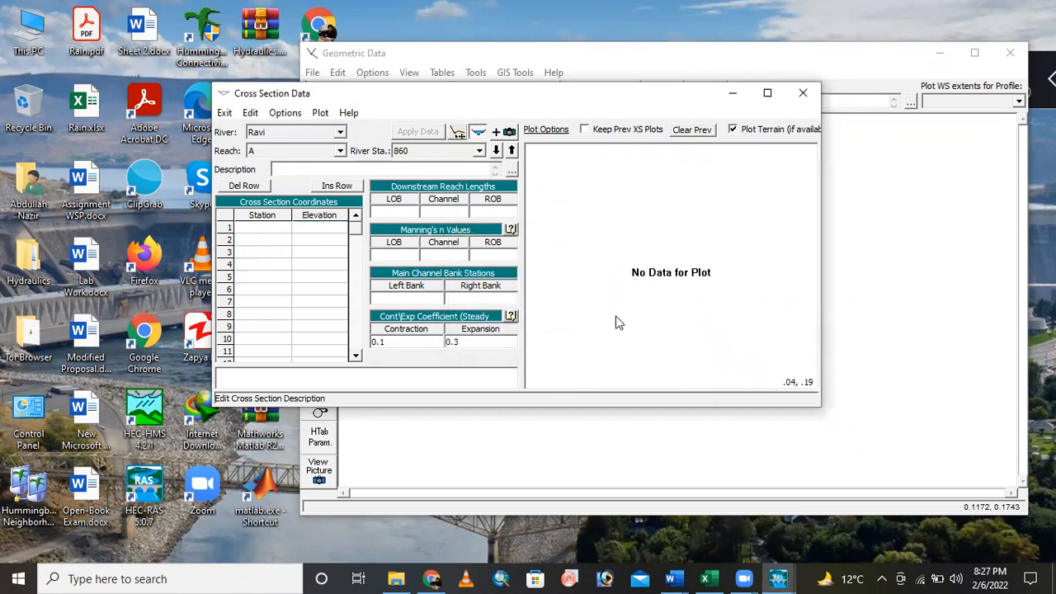
Switch to the Excel sheet and copy the station and elevation values for XS 943 (D15:E21)
click(706, 577)
drag(203, 397, 239, 489)
key(ctrl+c)
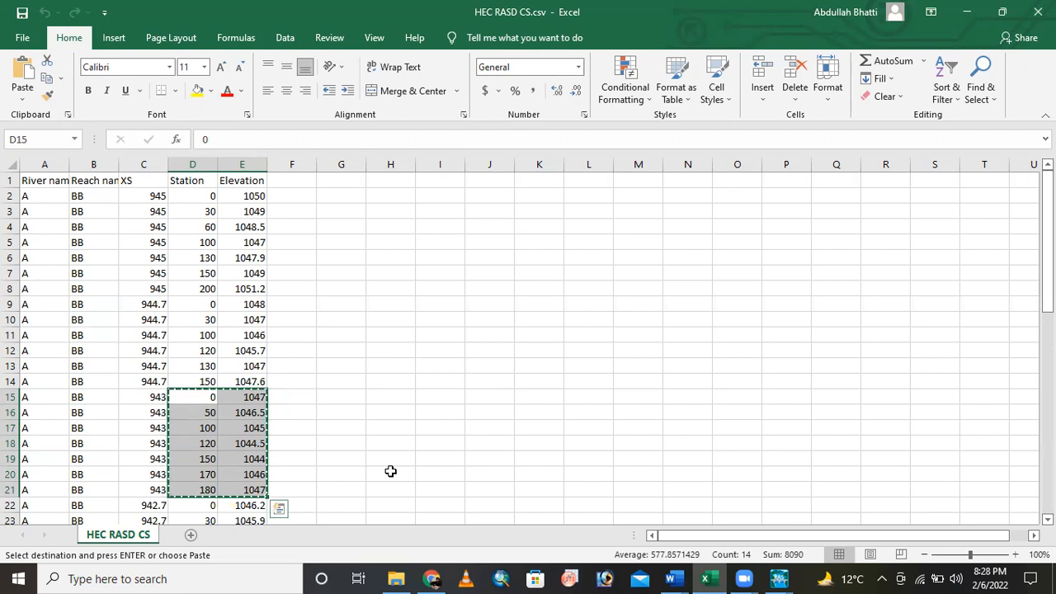
Return to HEC-RAS, paste the copied values into rows 1 to 7 of station 860's cross section coordinates and apply the data
click(703, 578)
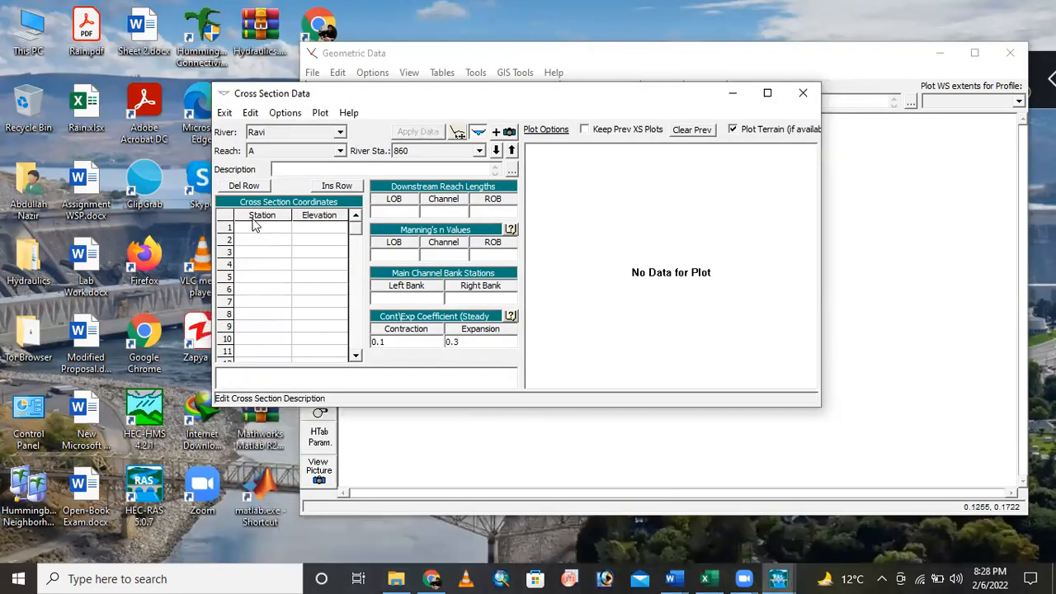
drag(254, 232, 308, 306)
key(ctrl+v)
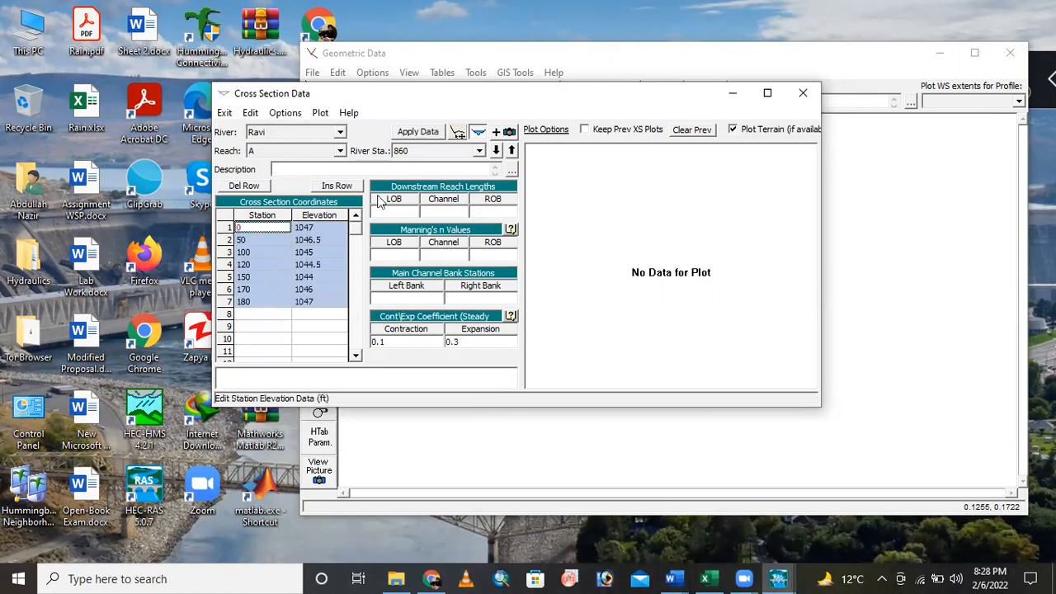
click(413, 133)
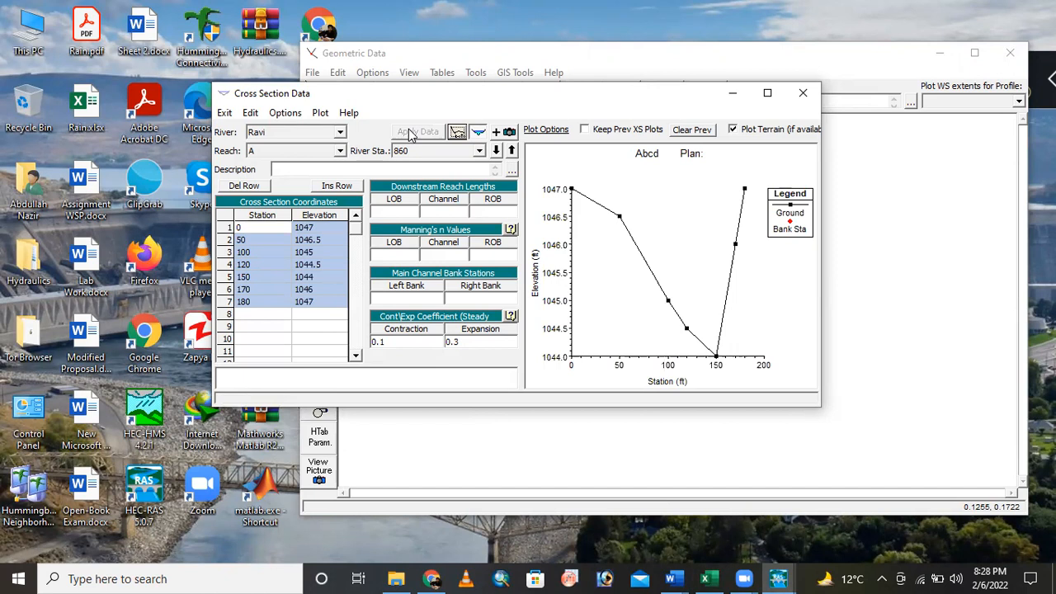
Add a new cross section to reach A at river station 850
click(318, 115)
mouse_move(287, 114)
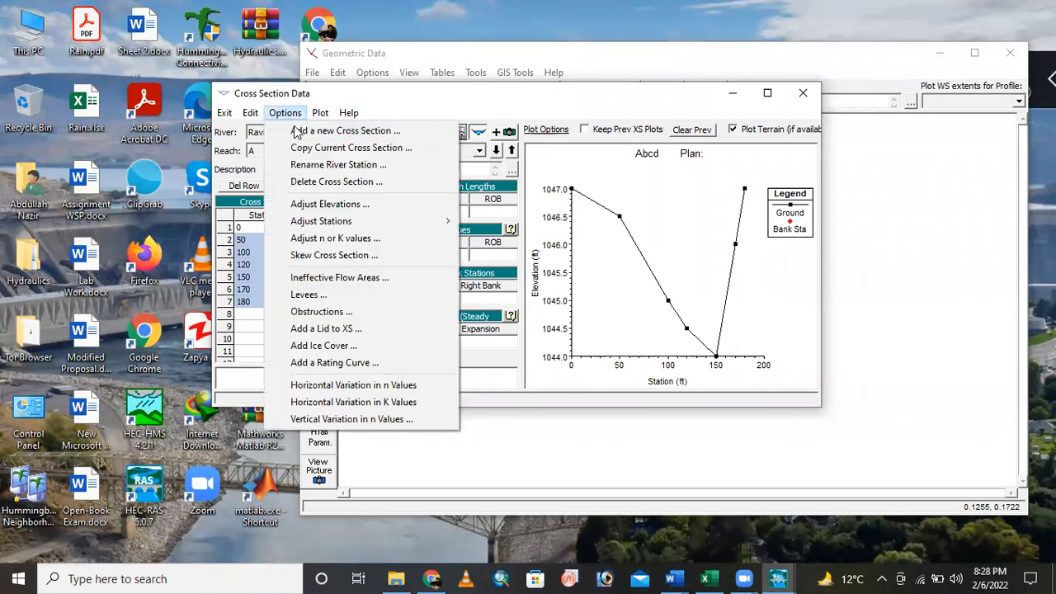
click(297, 131)
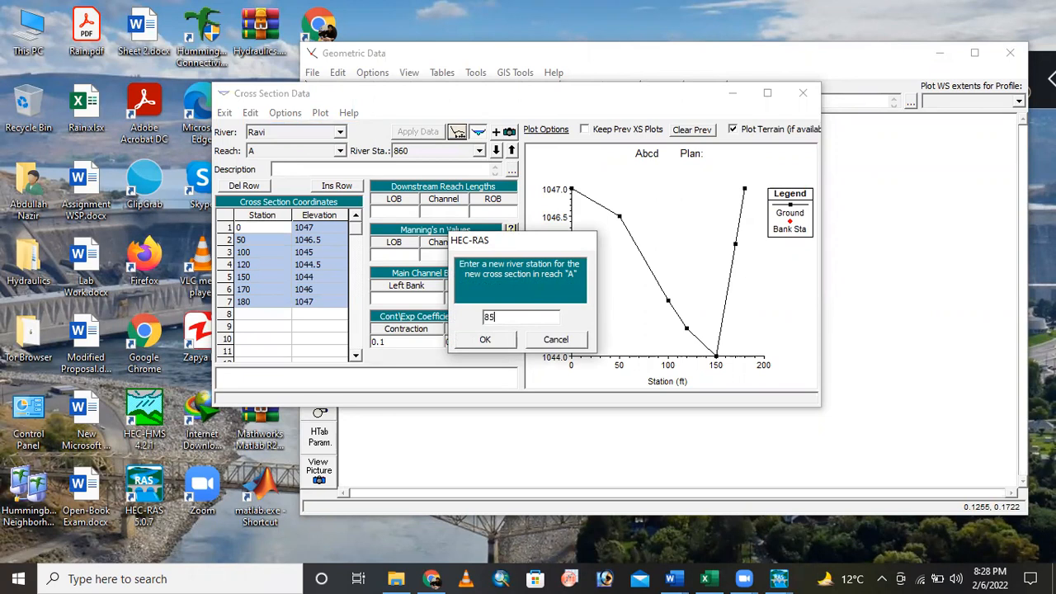
key(Return)
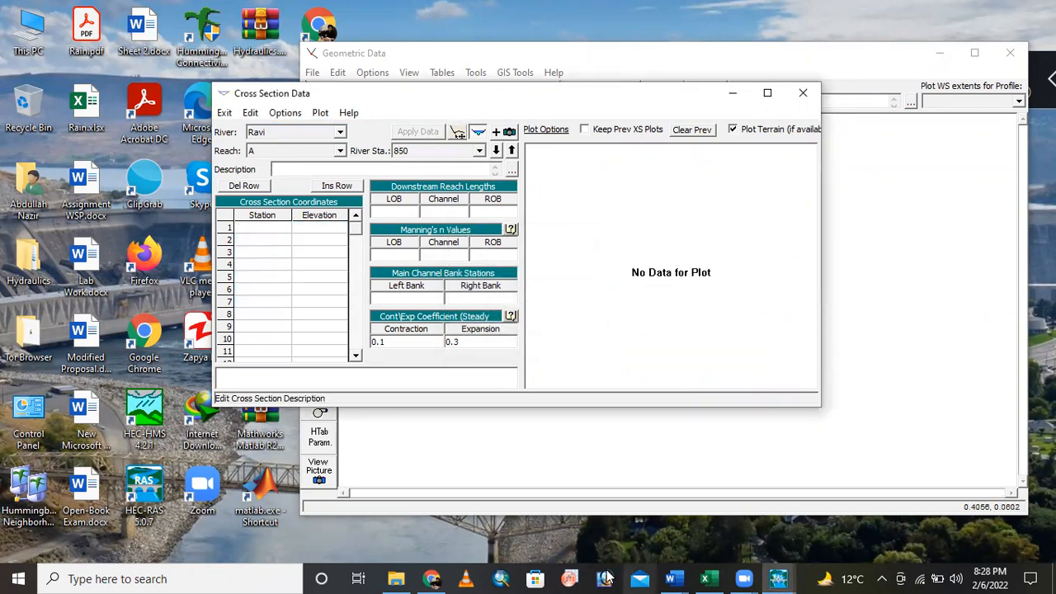
Switch to the Excel sheet and copy the station and elevation values for XS 942.7 (D22:E29)
click(708, 578)
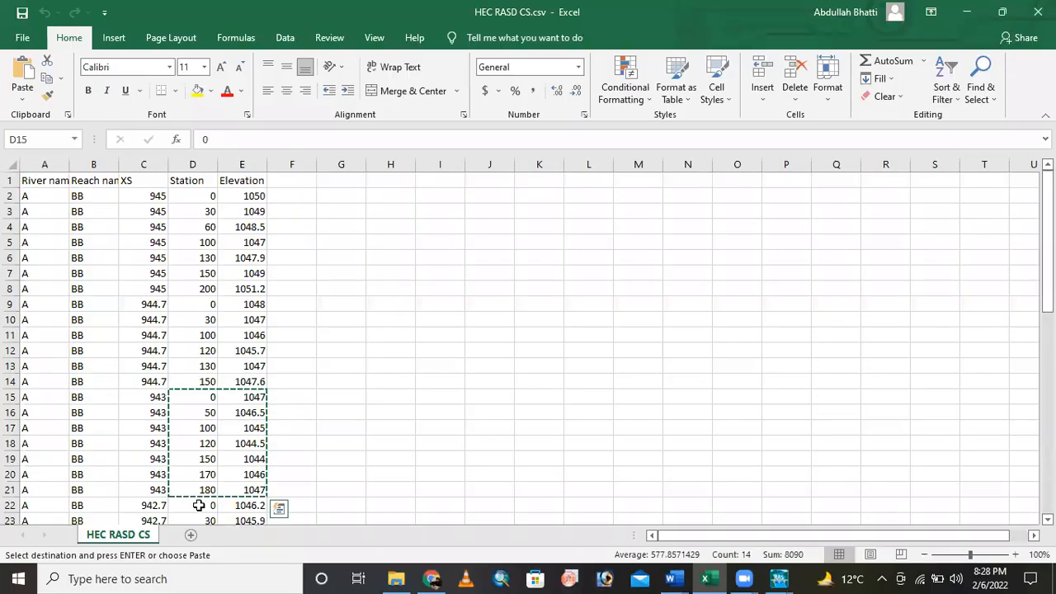
drag(198, 505, 256, 443)
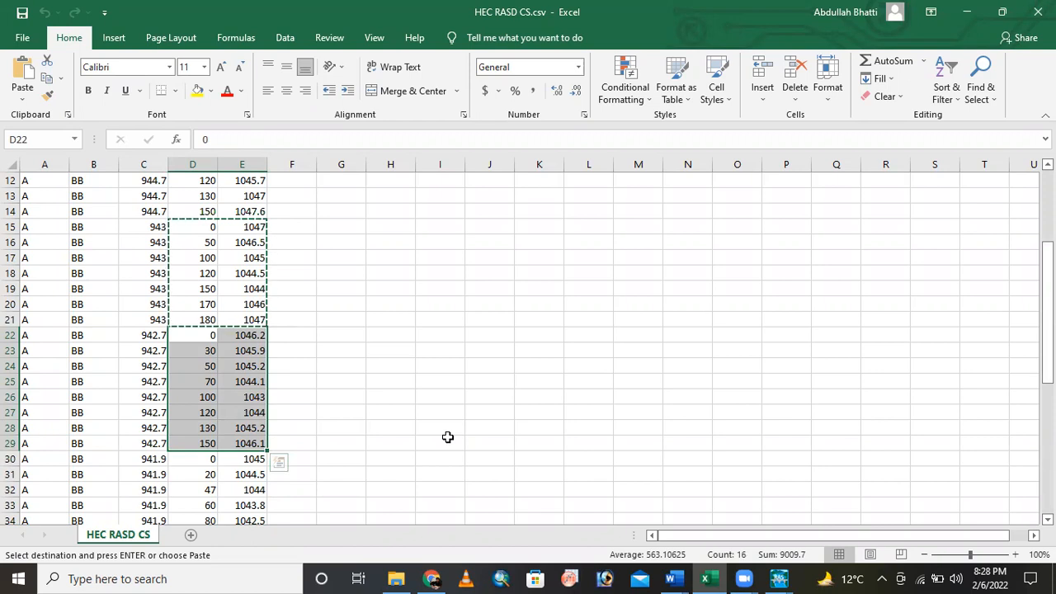
key(ctrl+c)
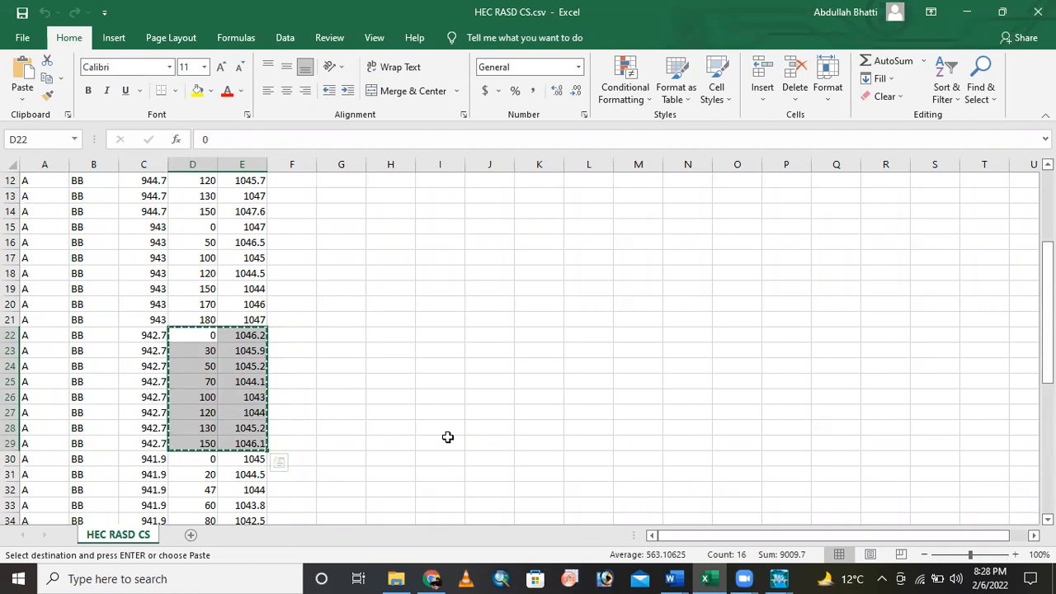
Back in HEC-RAS, paste the copied values into rows 1 to 8 of station 850's cross section coordinates and apply the data
click(709, 578)
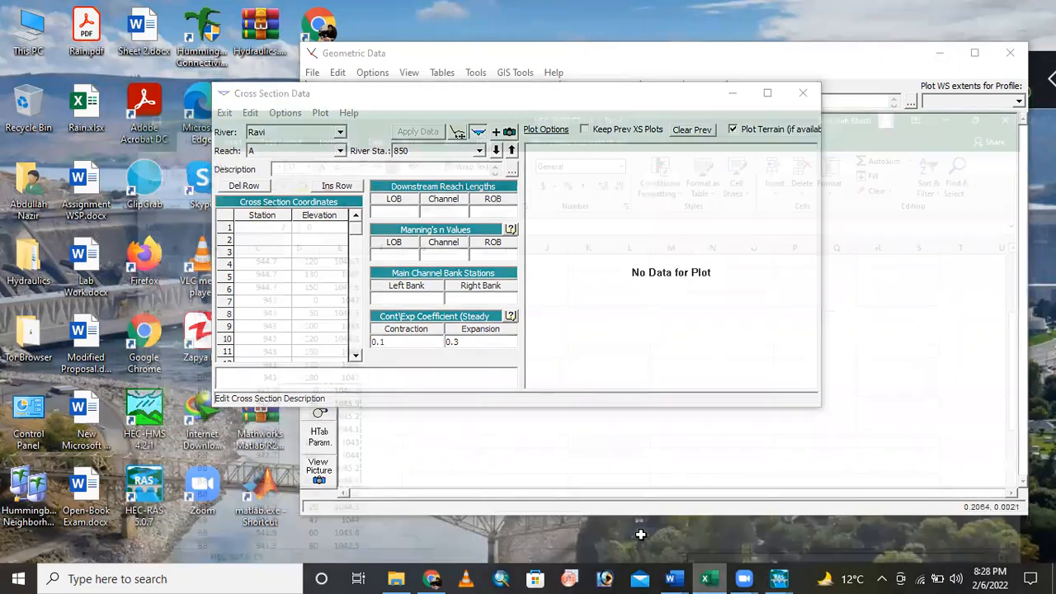
click(707, 577)
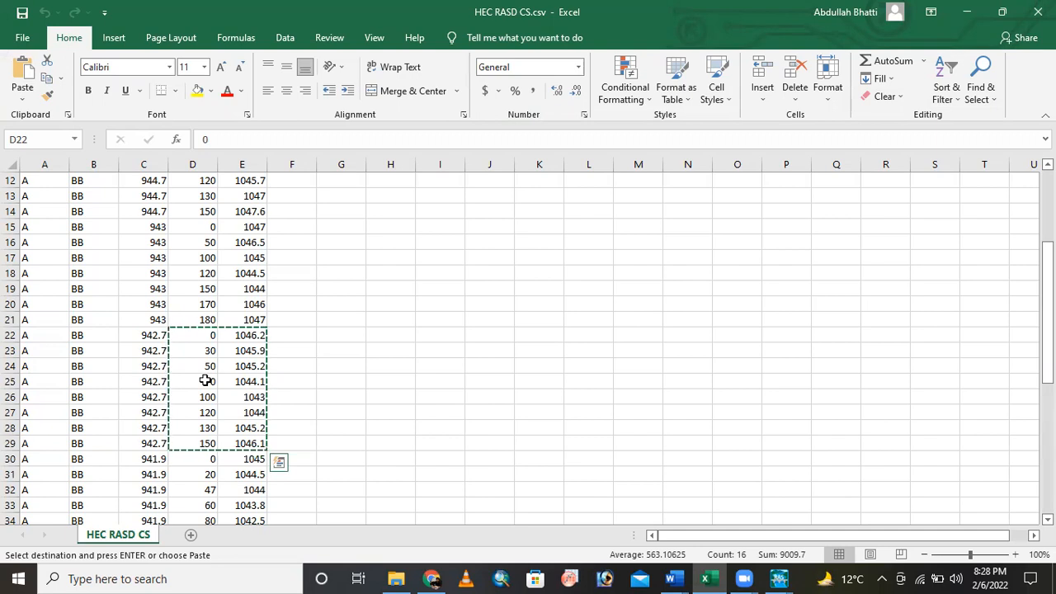
click(707, 577)
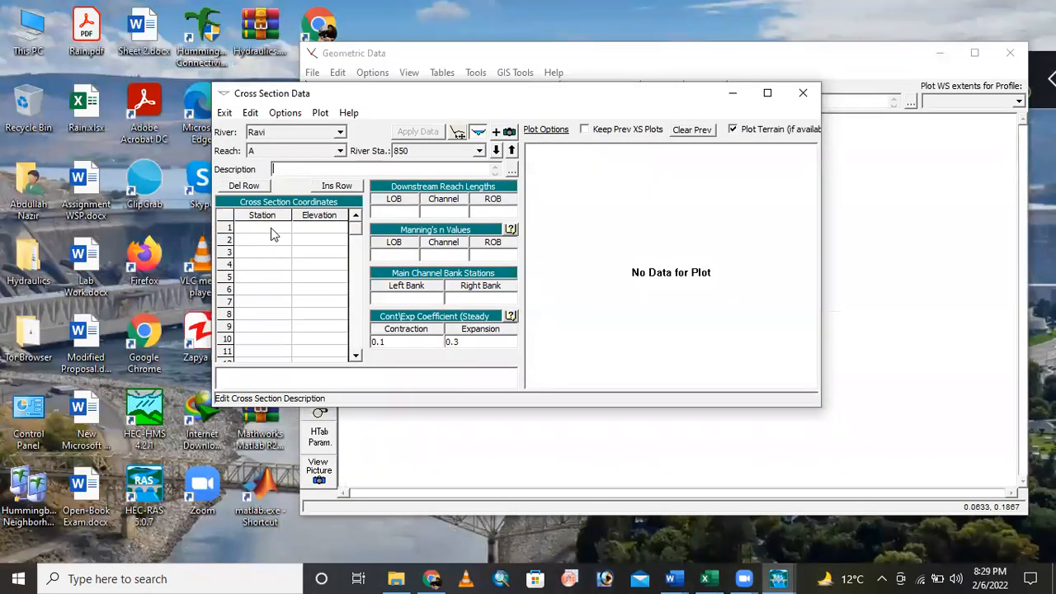
drag(271, 231, 316, 323)
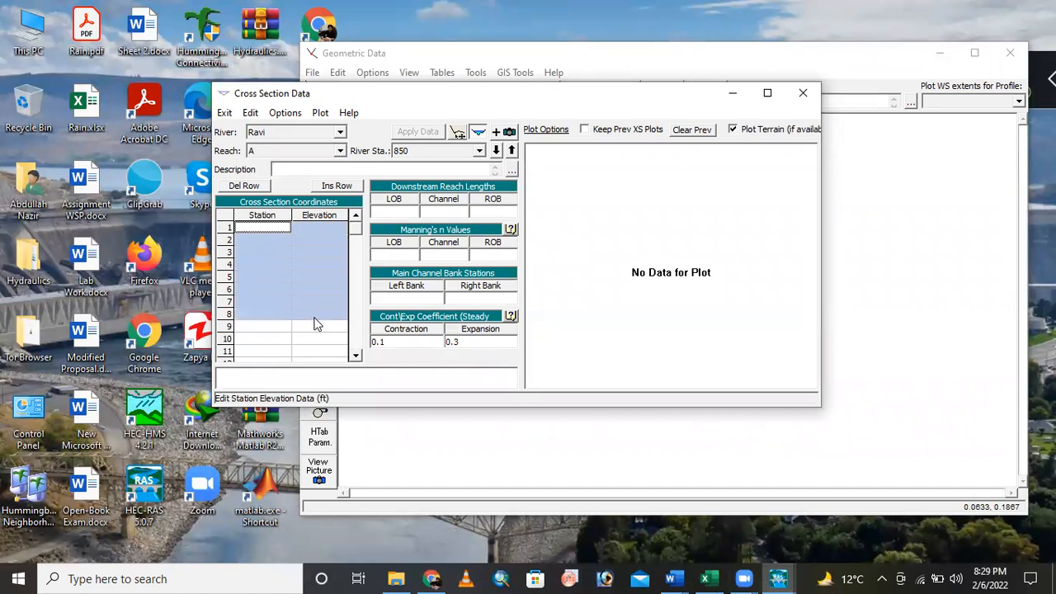
key(ctrl+v)
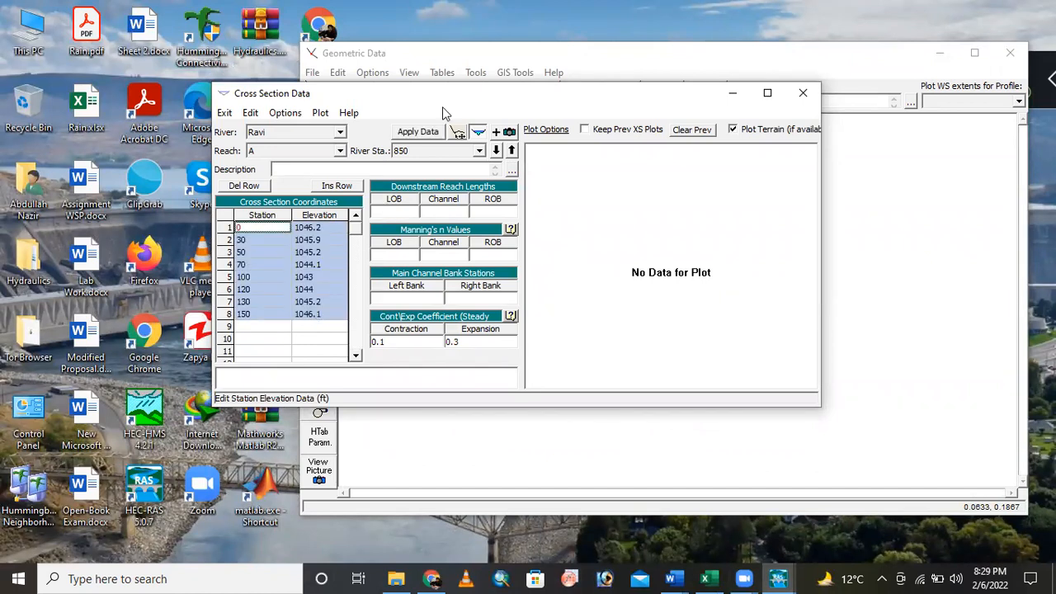
click(418, 131)
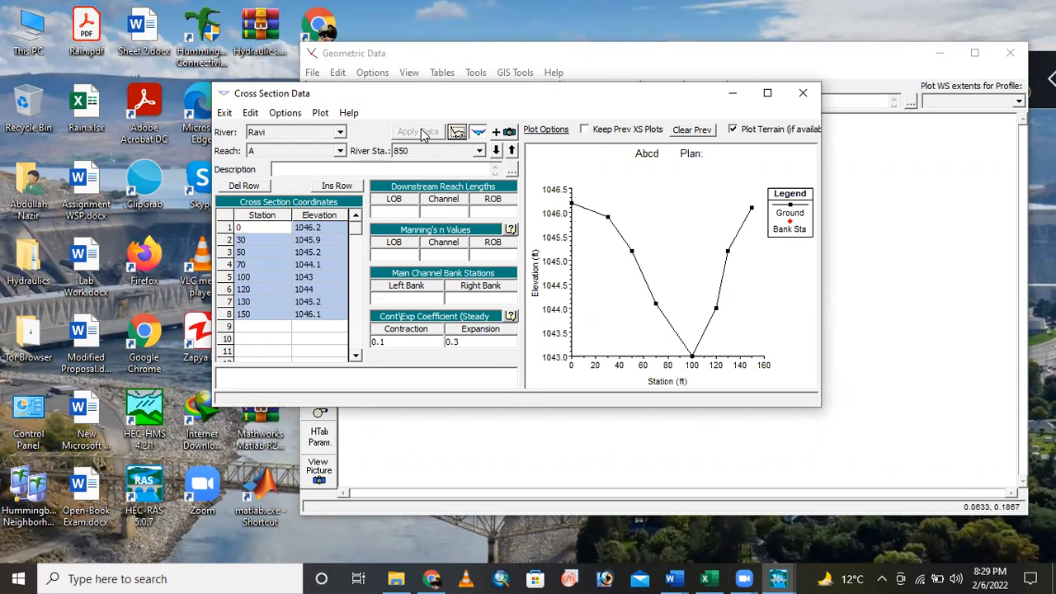
Add a new cross section to reach A at river station 840
click(285, 113)
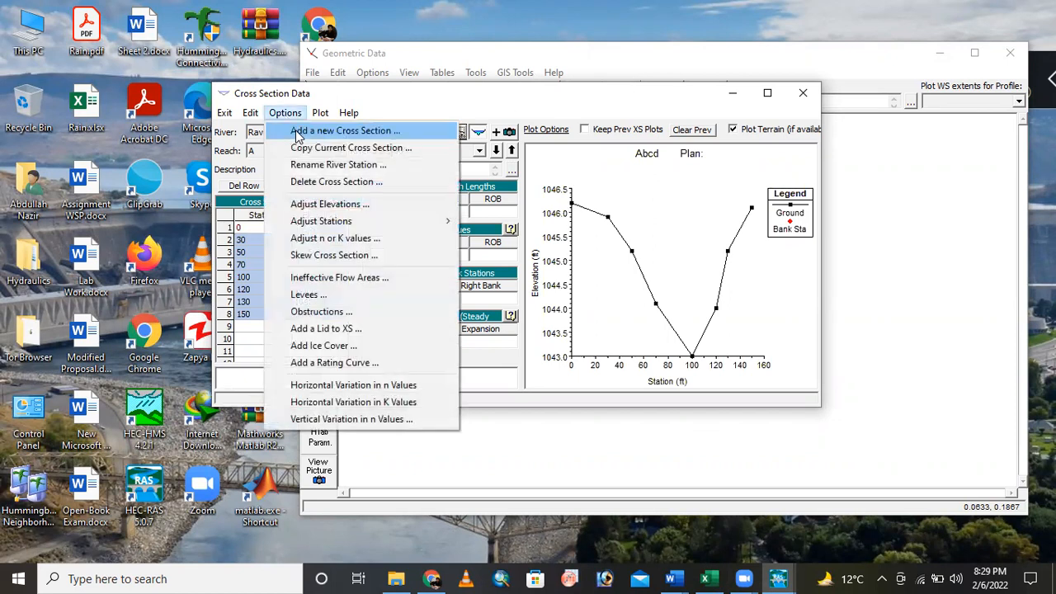
click(345, 130)
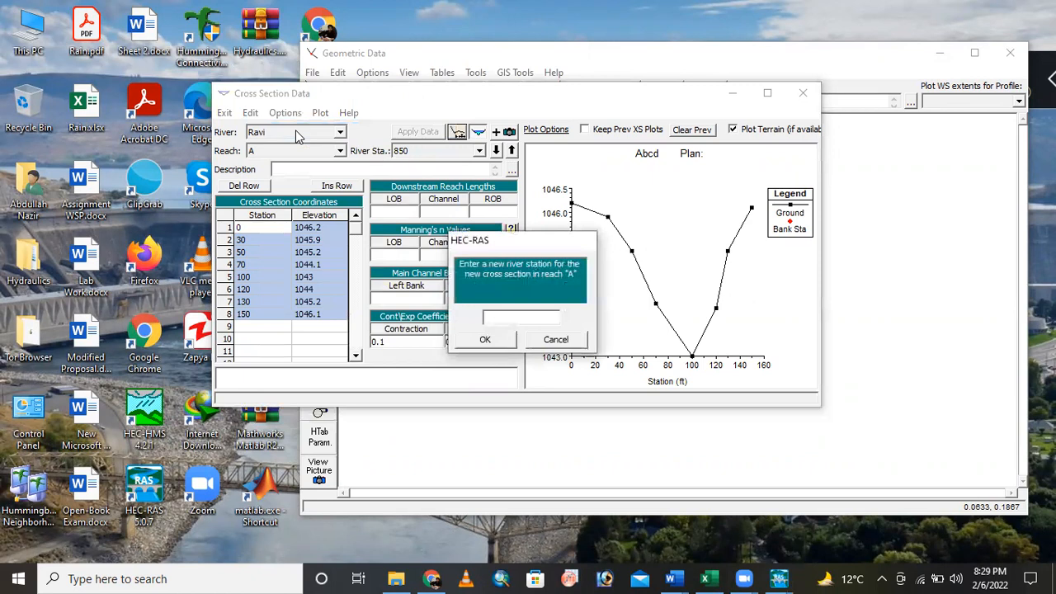
text(840)
click(483, 341)
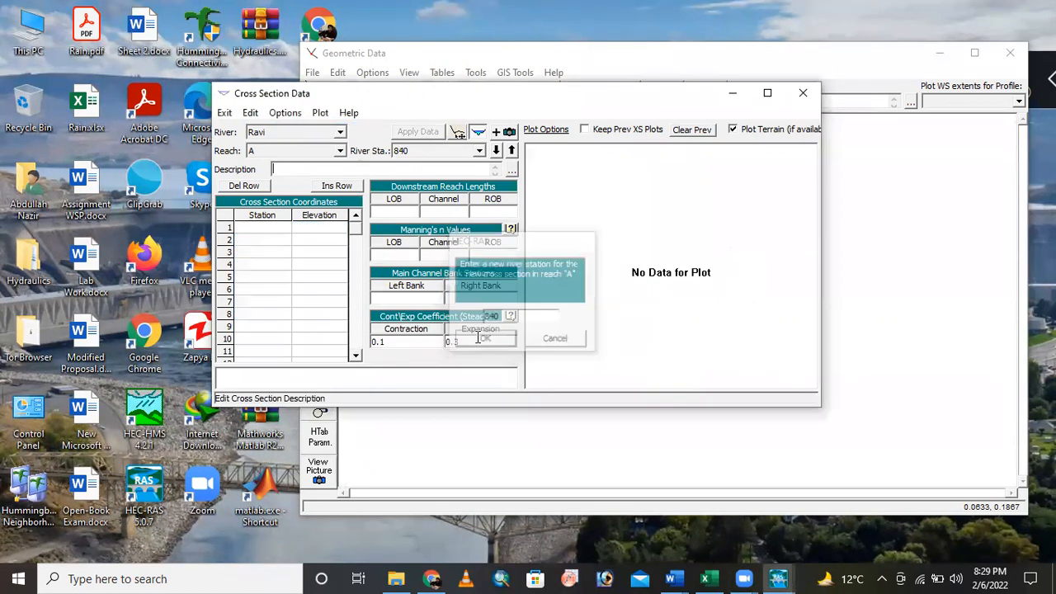
Switch to the Excel sheet and copy the station and elevation values for XS 941.9 (D30:E37)
click(717, 577)
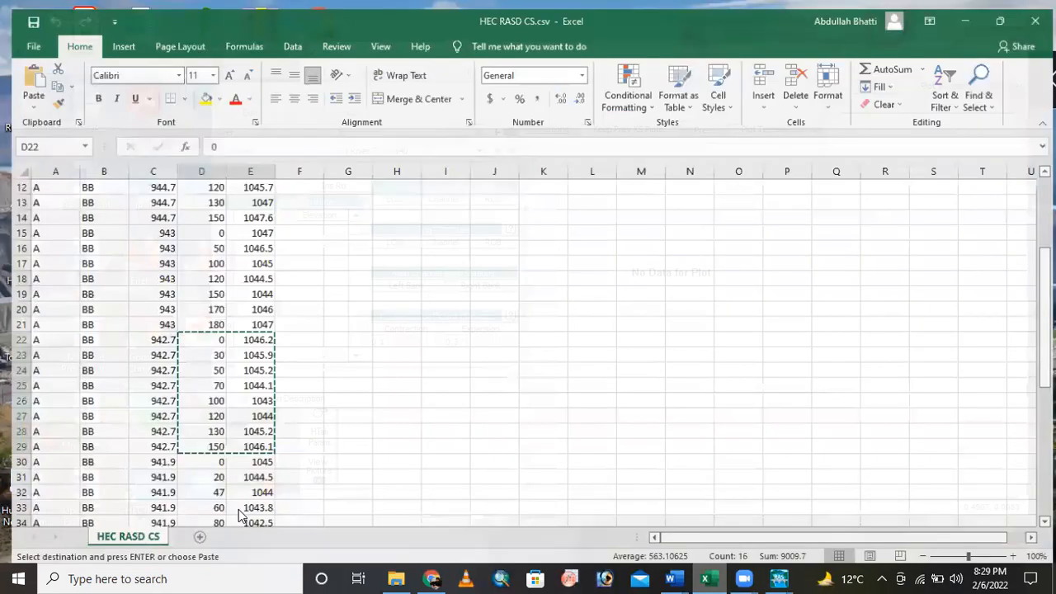
drag(198, 460, 242, 520)
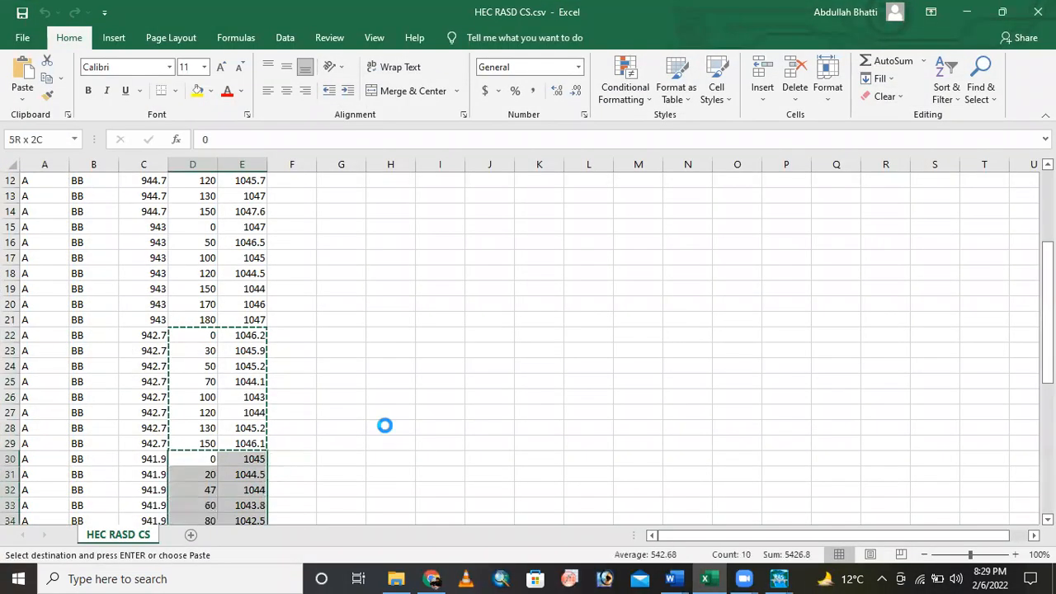
key(shift+Down)
key(shift+Down)
key(shift+Down)
key(shift+Down)
key(shift+Down)
key(shift+Down)
key(shift+Down)
key(shift+Down)
key(shift+Up)
key(shift+Up)
key(shift+Up)
key(shift+Up)
key(shift+Up)
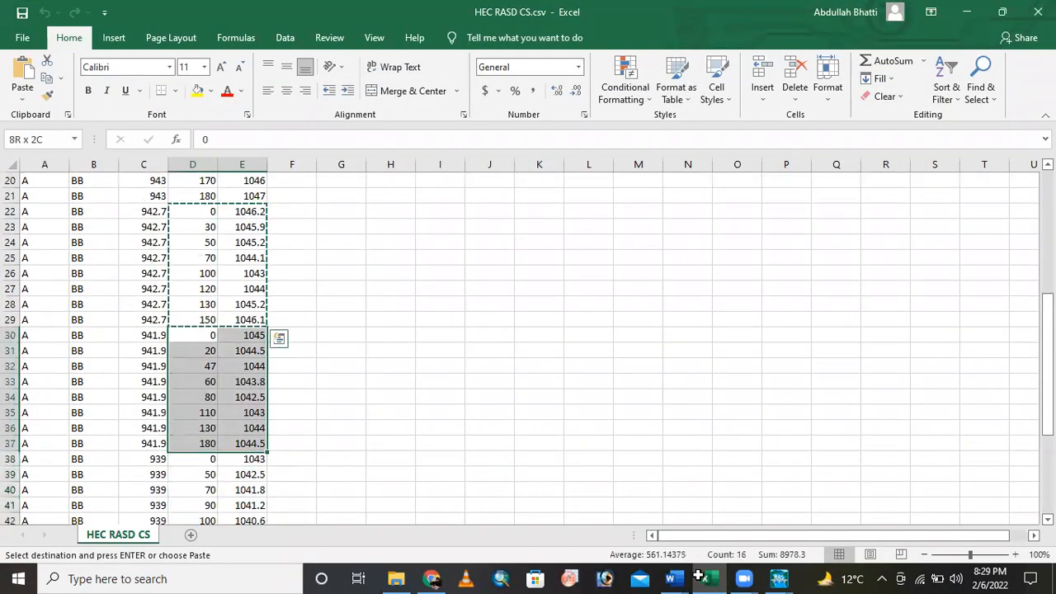
key(ctrl+c)
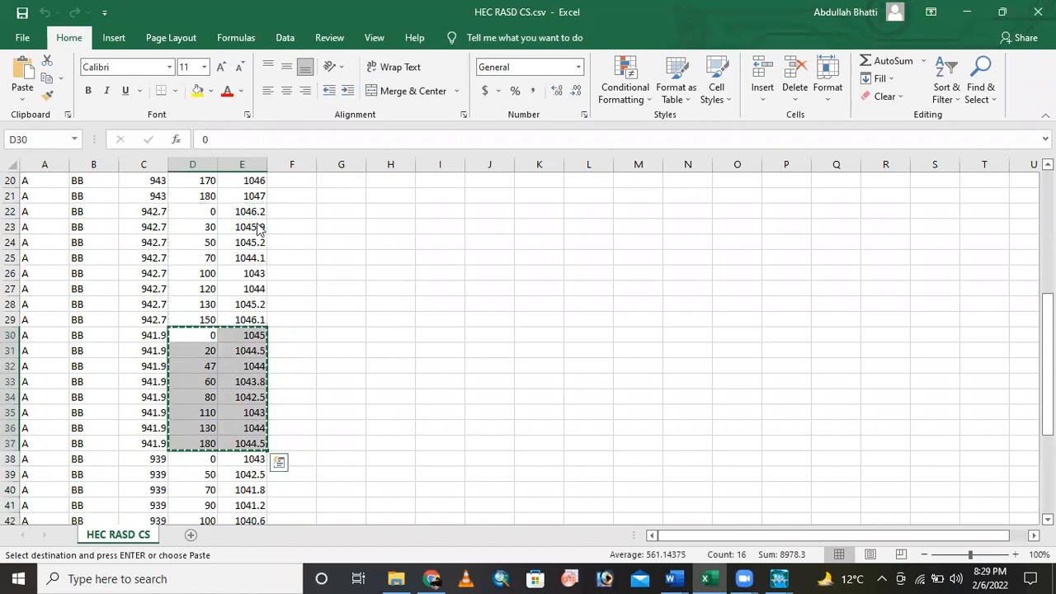
Switch back to HEC-RAS, paste the copied values into rows 1 to 8 of station 840's cross section coordinates and apply the data
click(706, 577)
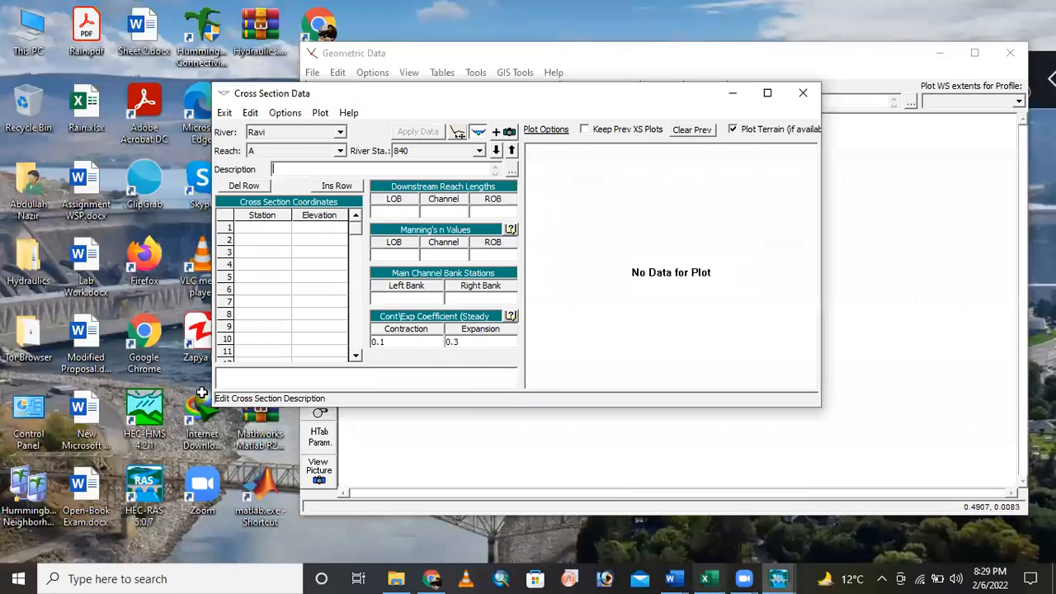
key(alt+Tab)
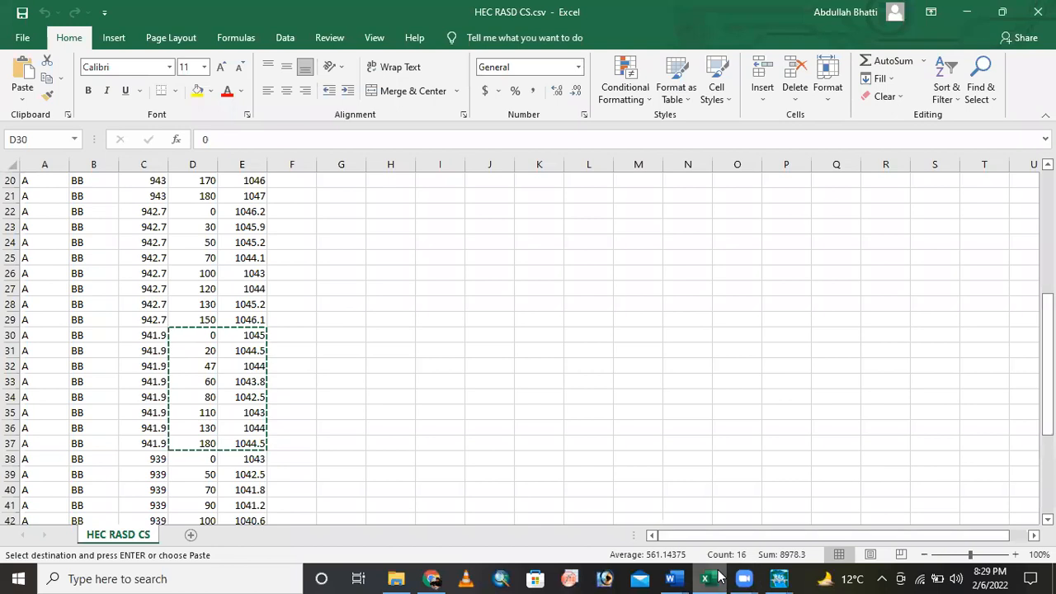
key(alt+Tab)
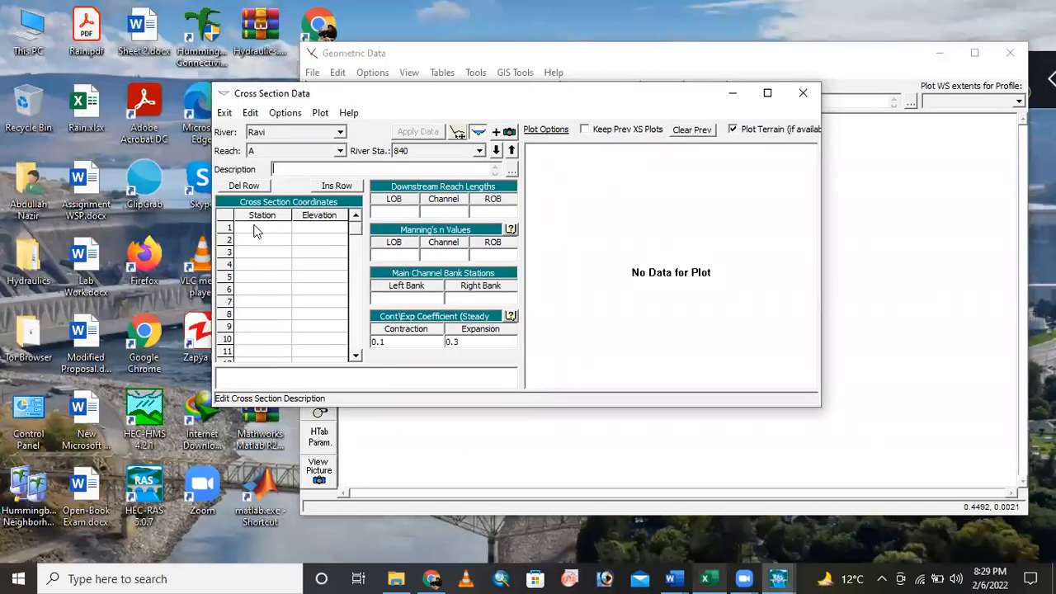
click(263, 240)
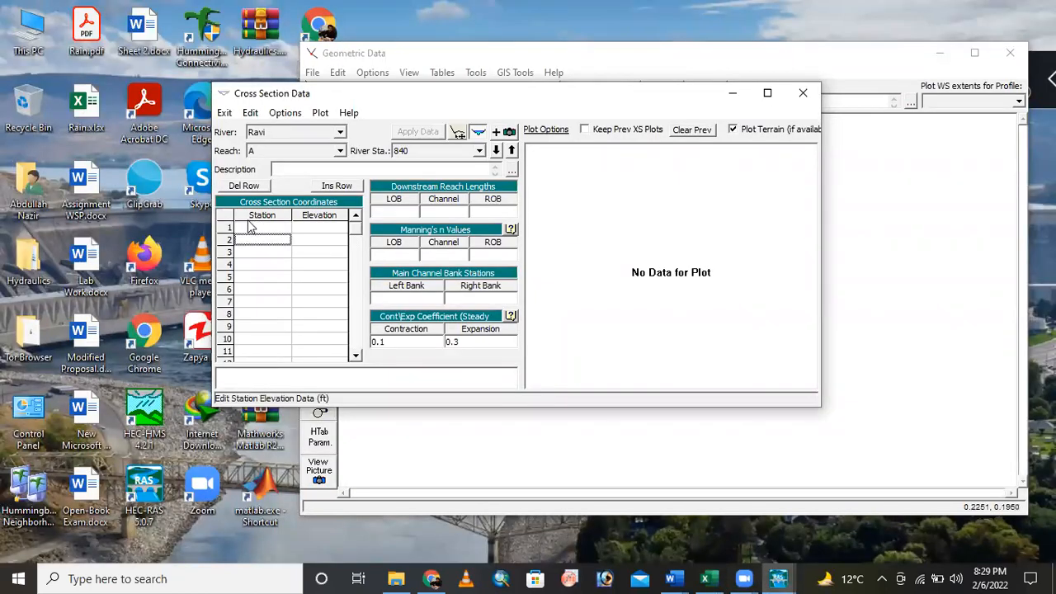
drag(255, 231, 306, 324)
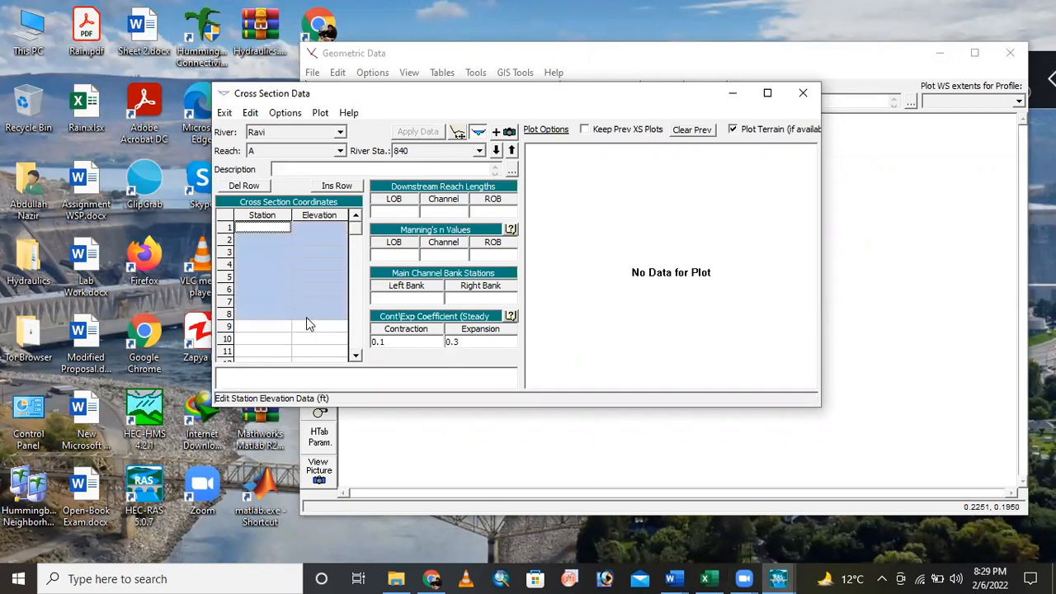
key(ctrl+v)
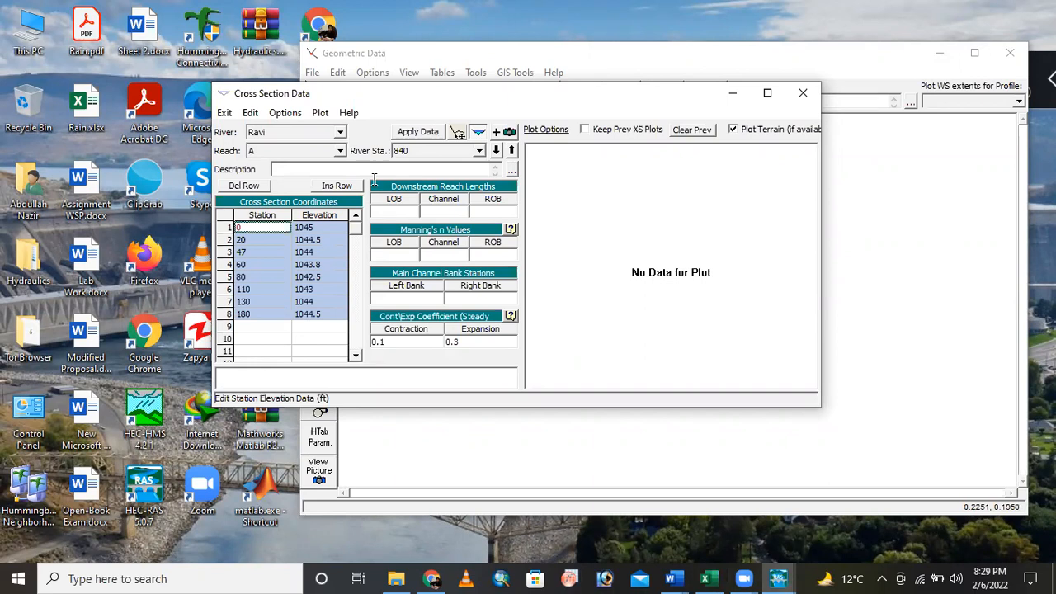
click(418, 132)
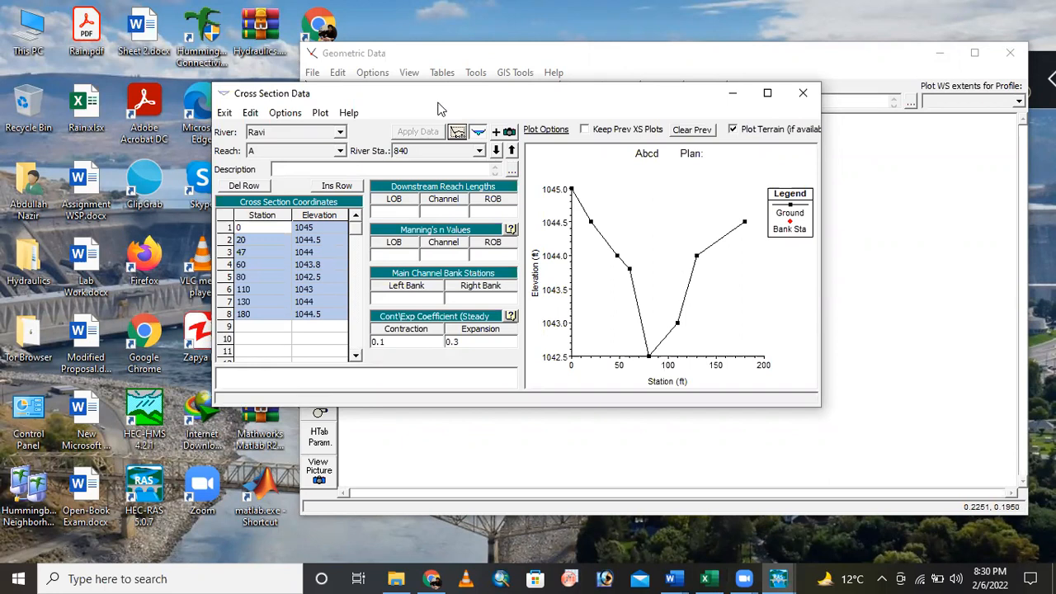
Add a new cross section to reach A at river station 830
click(293, 112)
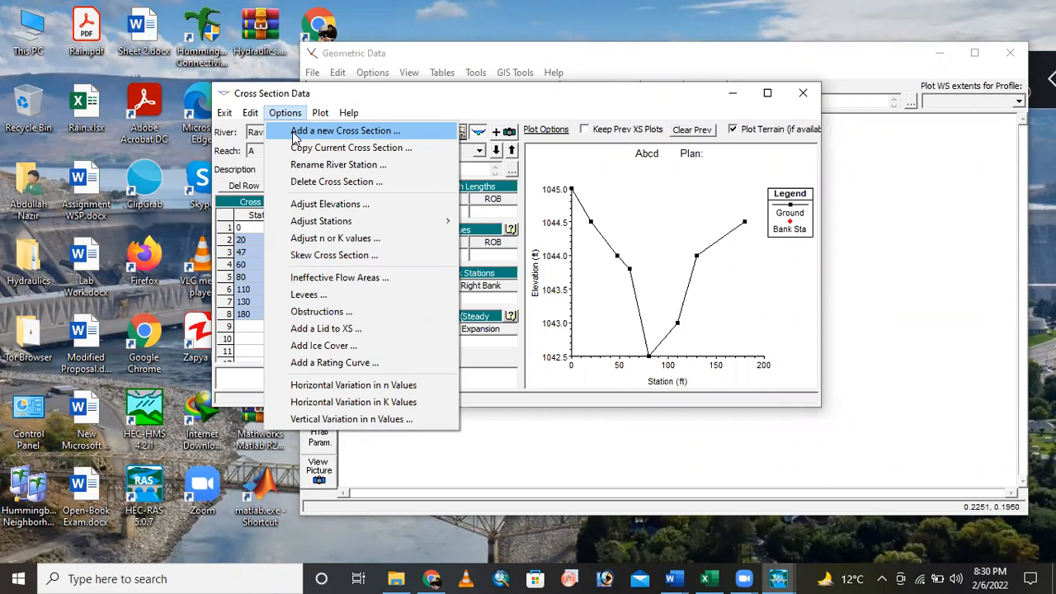
click(295, 134)
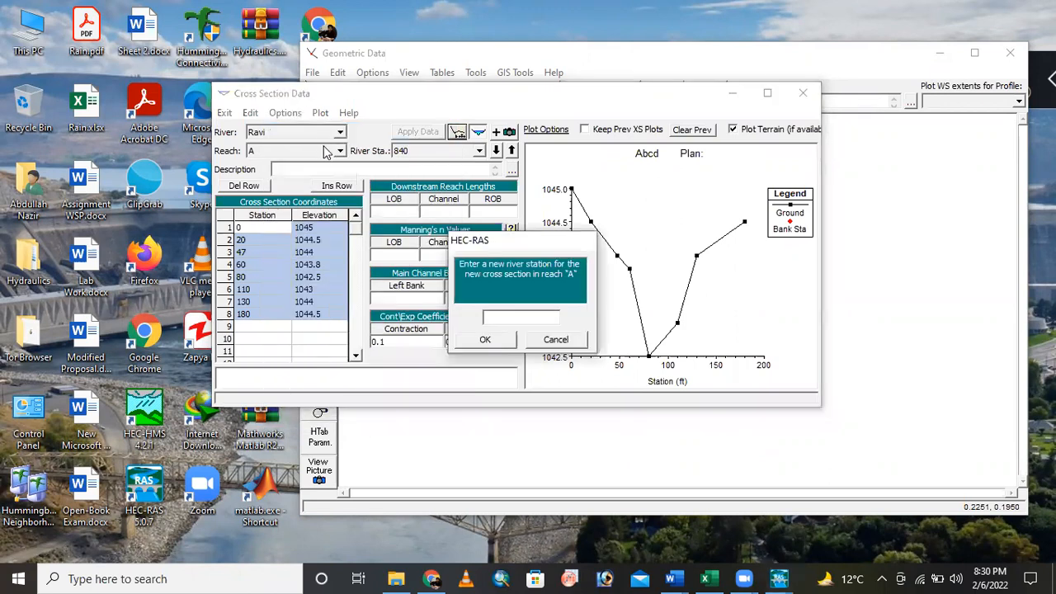
text(830)
click(481, 341)
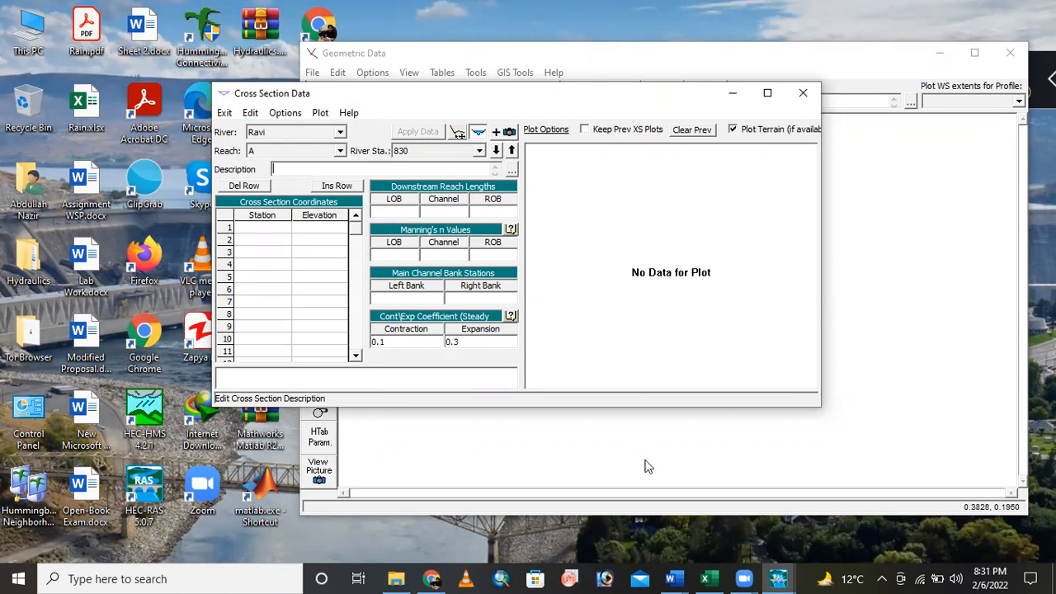
Switch to the Excel sheet and copy the station and elevation values for XS 939 (D38:E45)
click(708, 578)
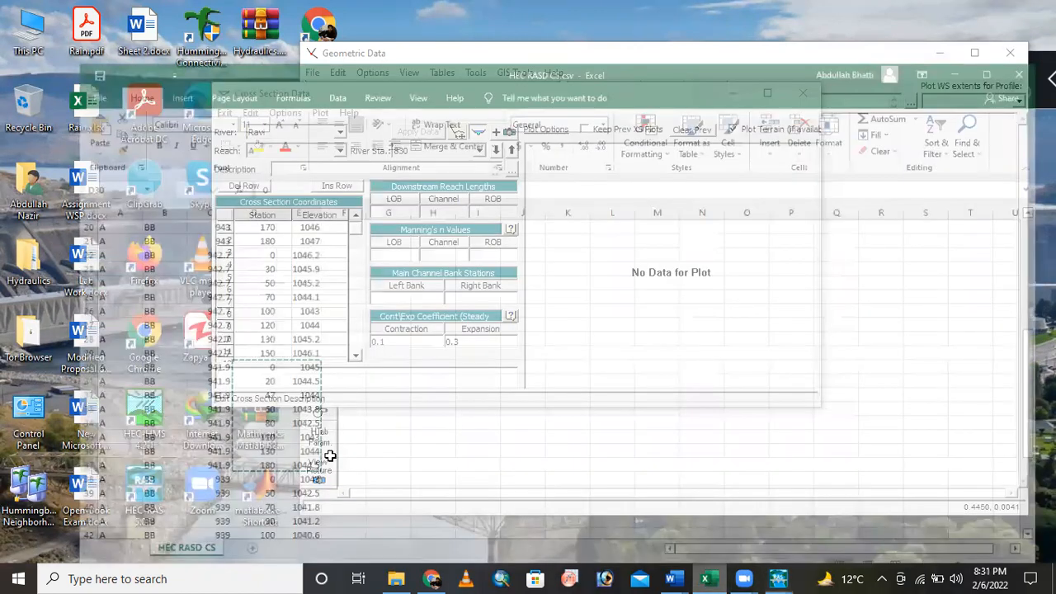
drag(194, 460, 249, 490)
key(ctrl+c)
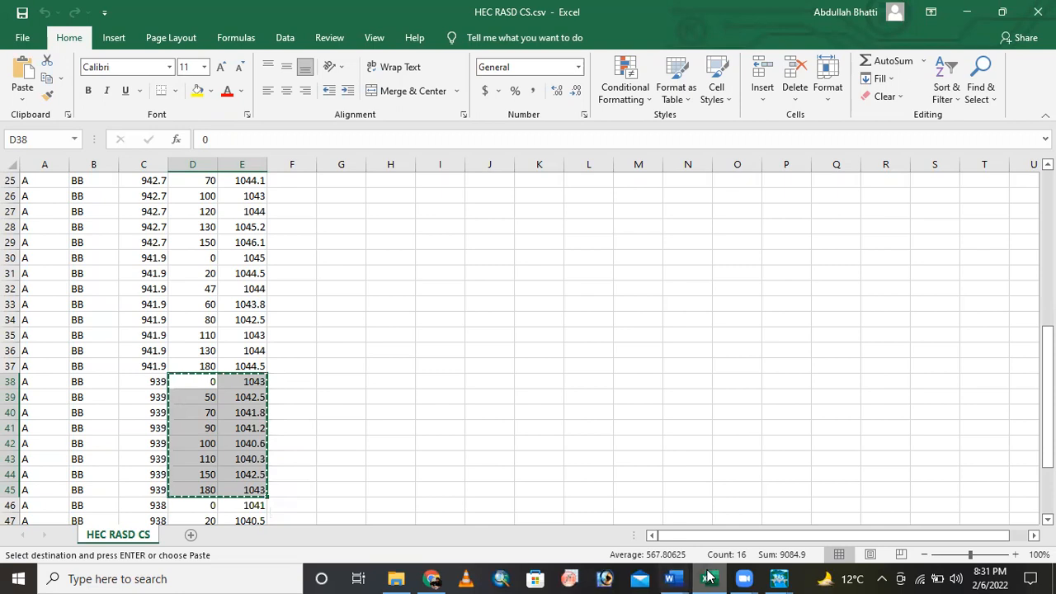
Back in HEC-RAS, paste the copied values into rows 1 to 8 of station 830's cross section coordinates and apply the data
click(779, 578)
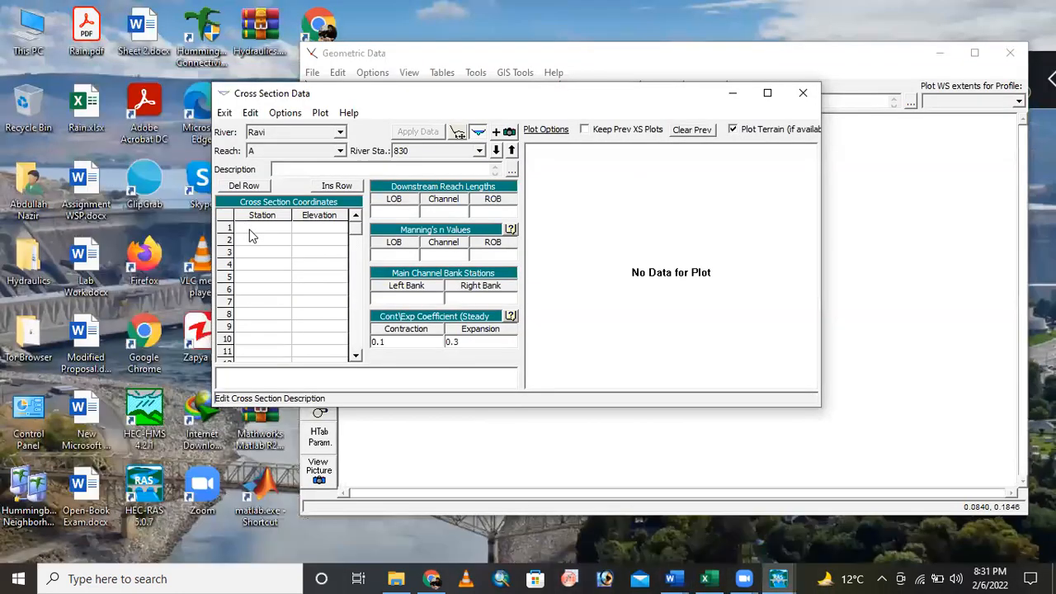
click(251, 230)
drag(257, 234, 319, 326)
key(ctrl+v)
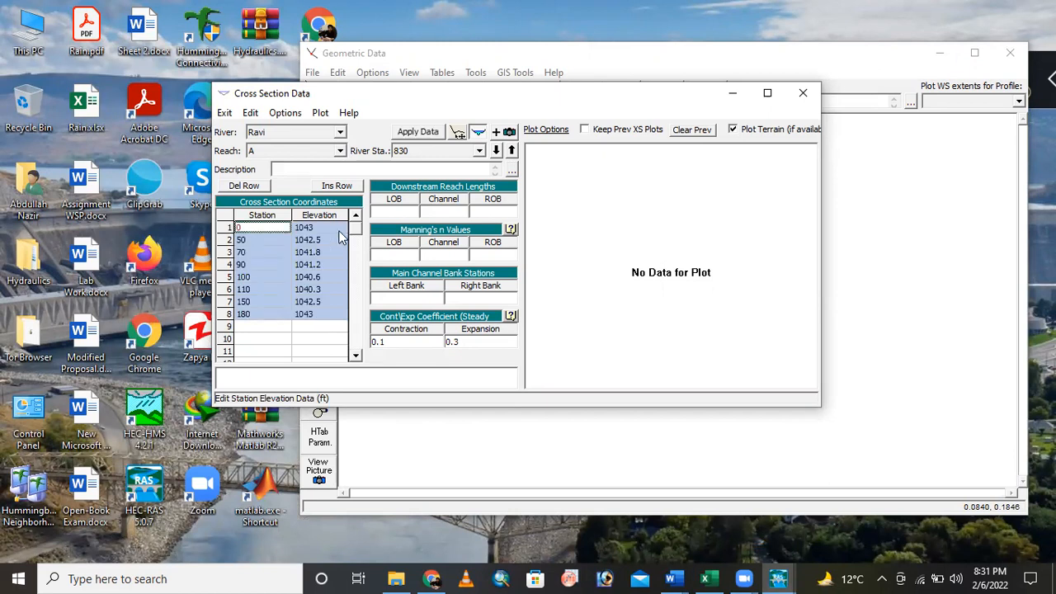
click(417, 132)
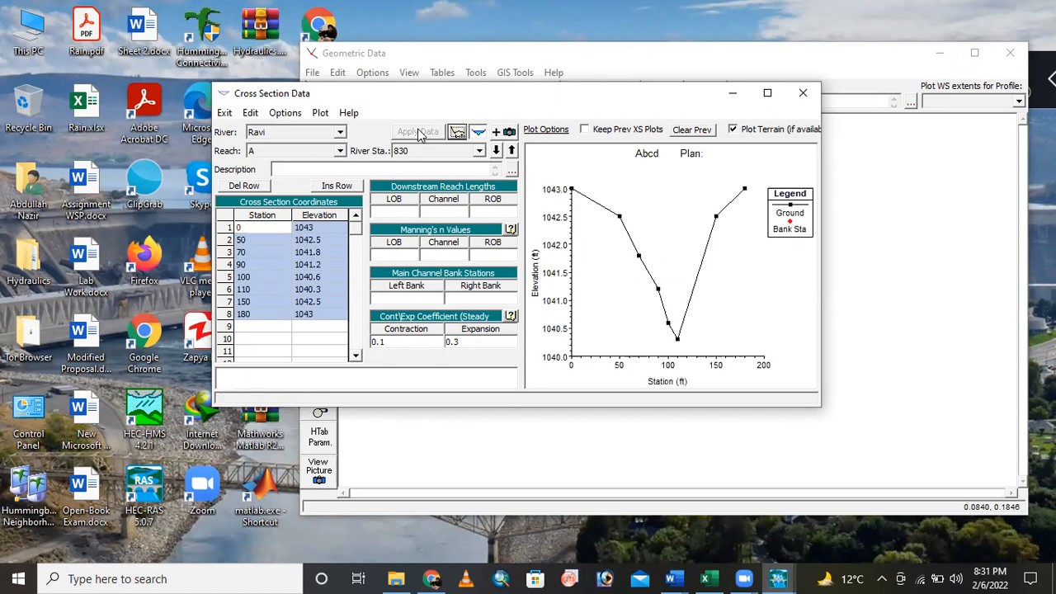
Add a new cross section to reach A at river station 810
click(285, 113)
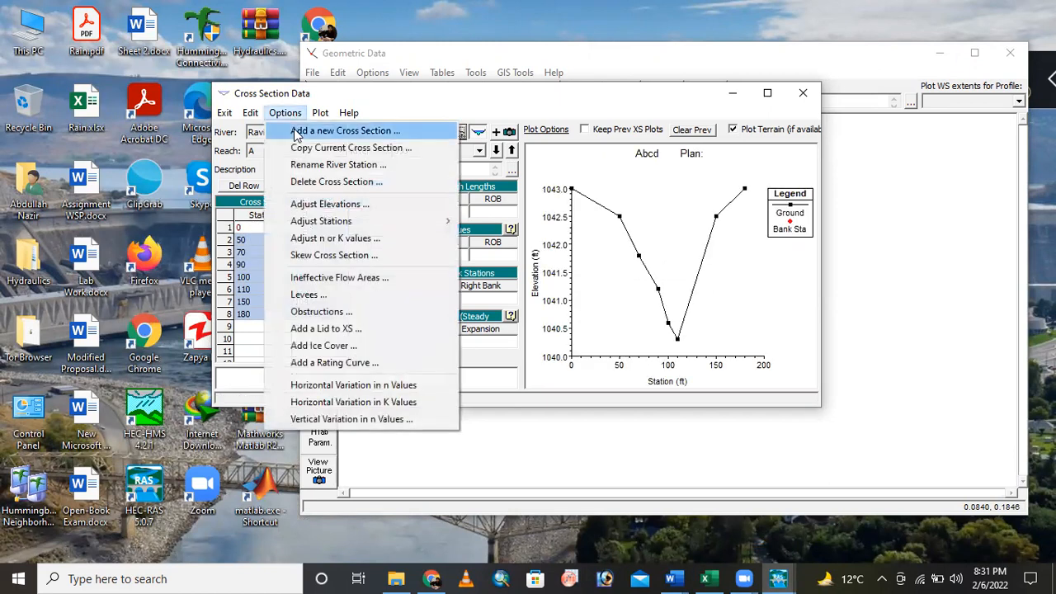
click(297, 132)
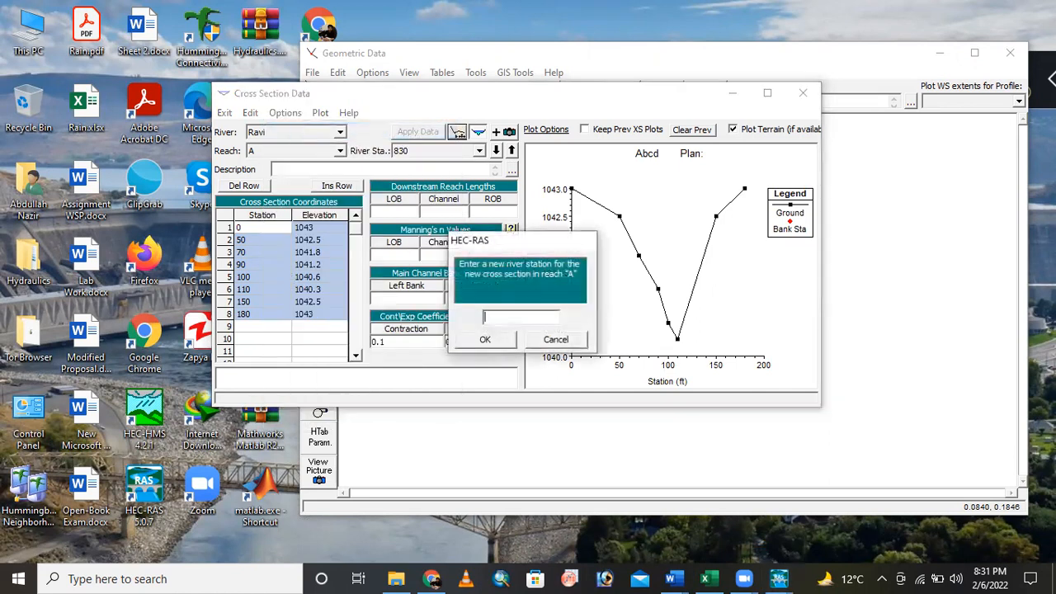
click(472, 340)
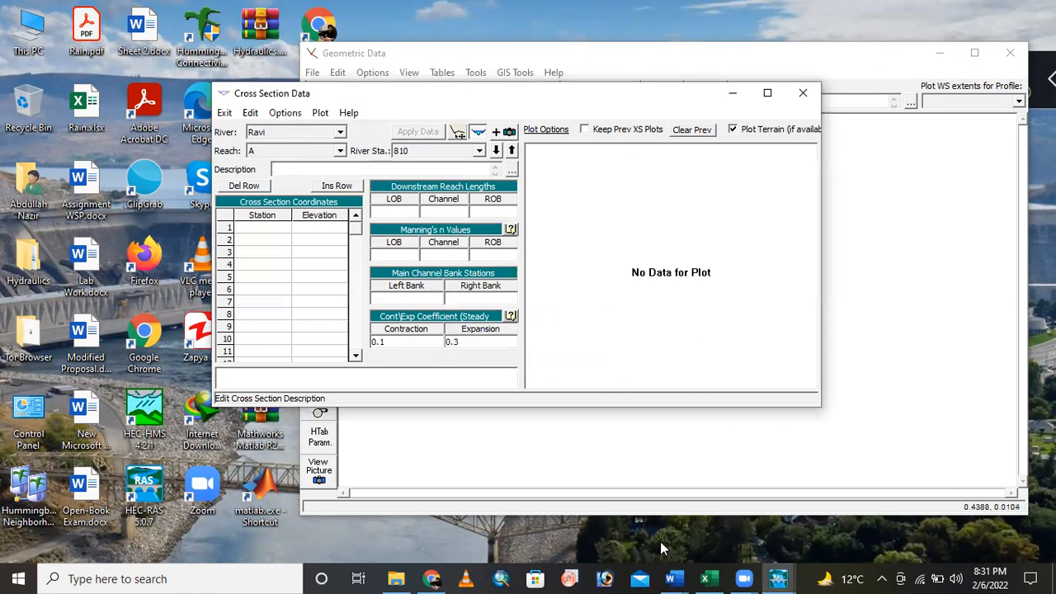
Switch to the Excel sheet and copy the station and elevation values for XS 938 (D46:E53)
click(710, 578)
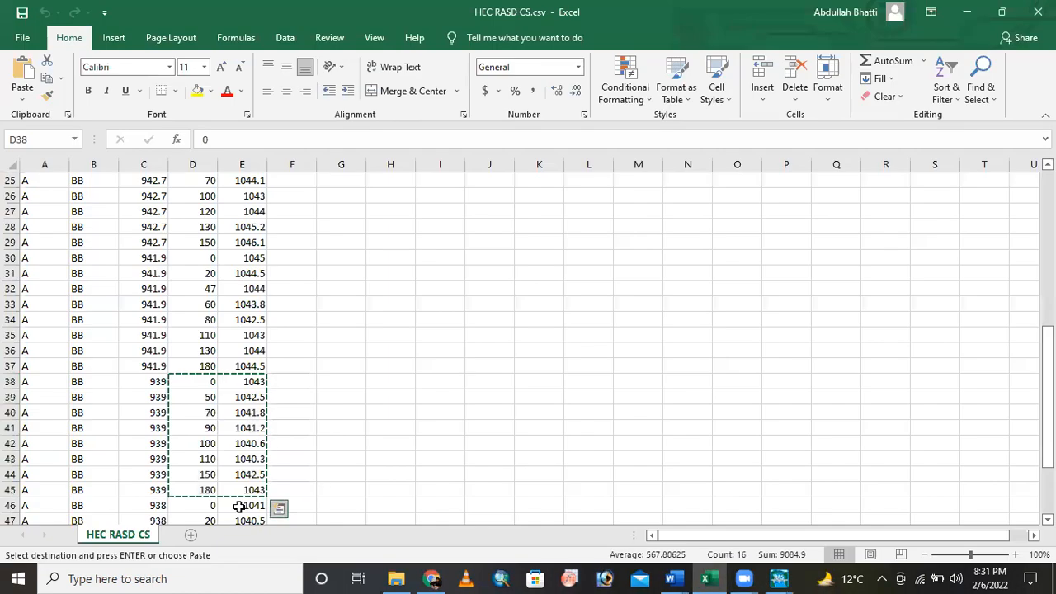
drag(207, 505, 252, 428)
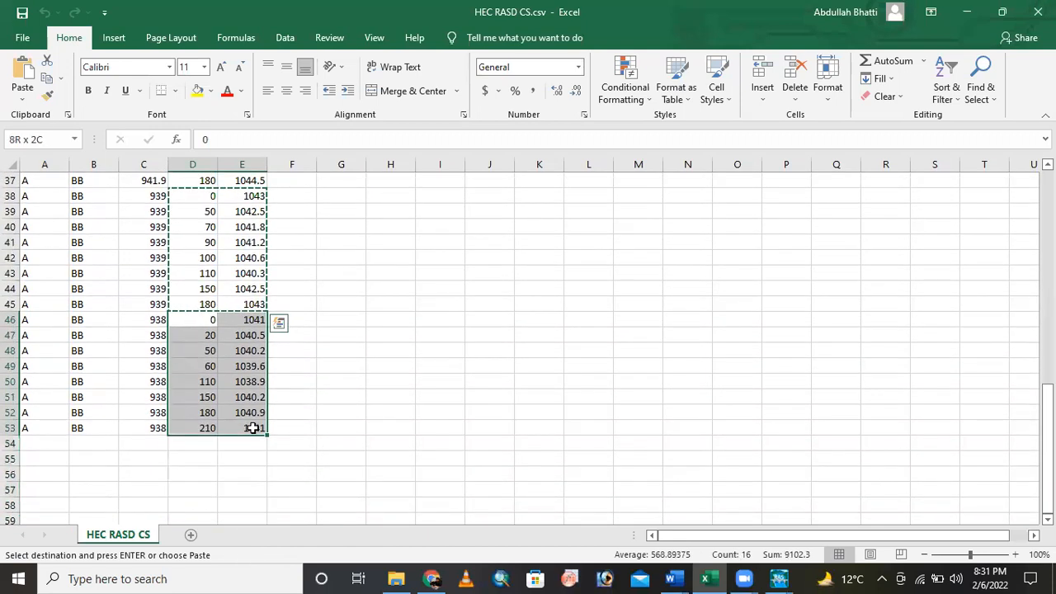
key(ctrl+c)
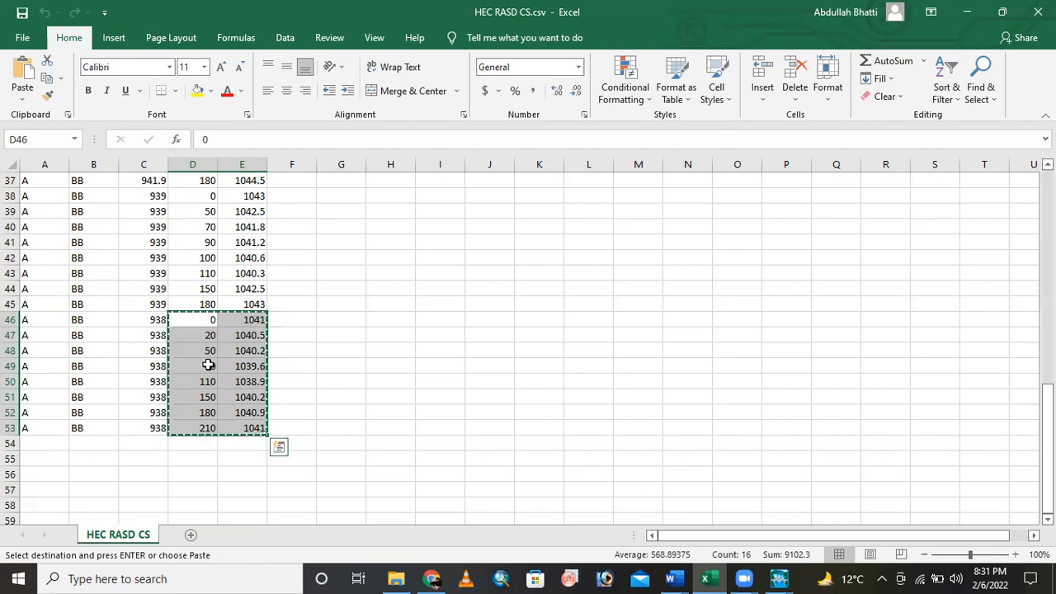
In HEC-RAS, paste the copied values into rows 1 to 8 of station 810's coordinates, apply the data and close the cross section editor
click(708, 578)
drag(257, 223, 302, 323)
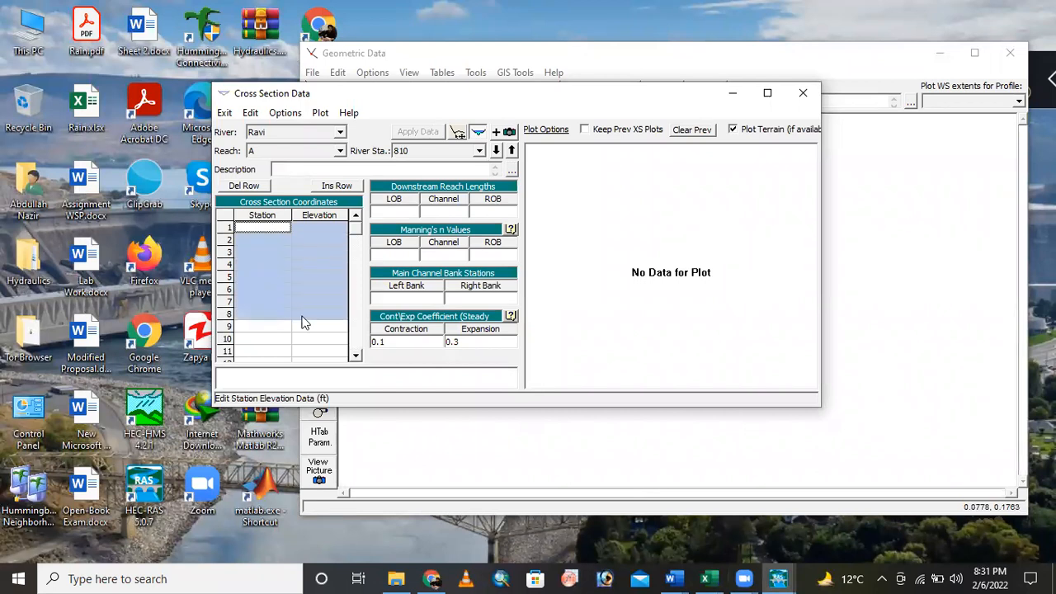
key(ctrl+v)
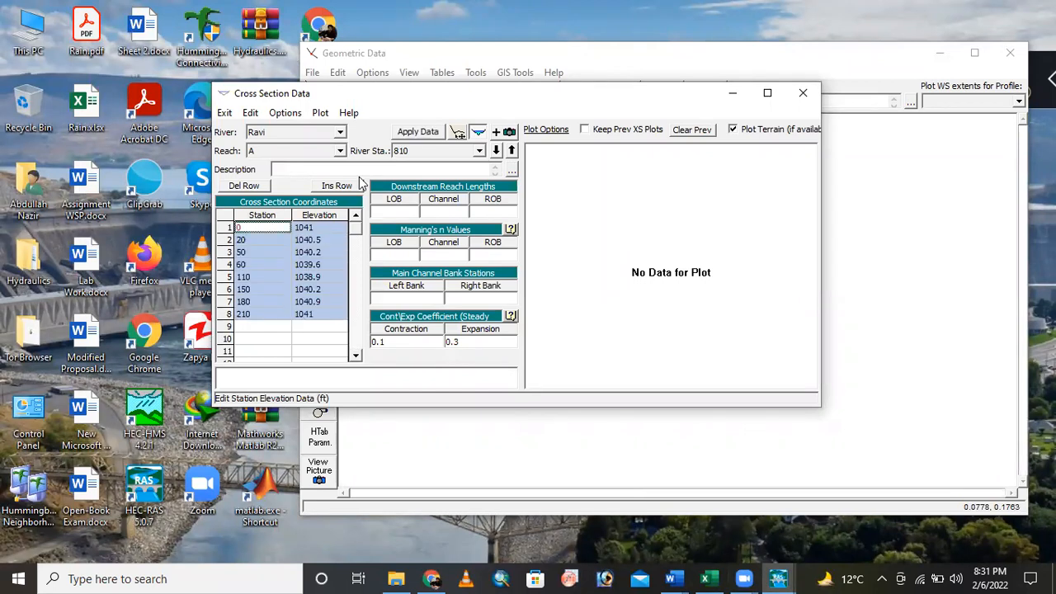
click(418, 134)
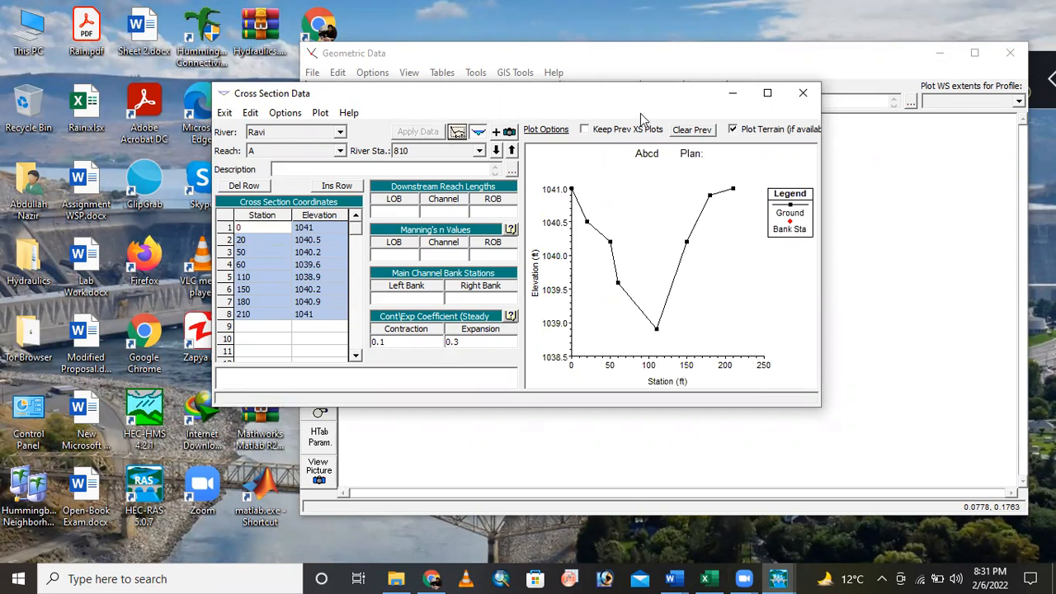
click(805, 94)
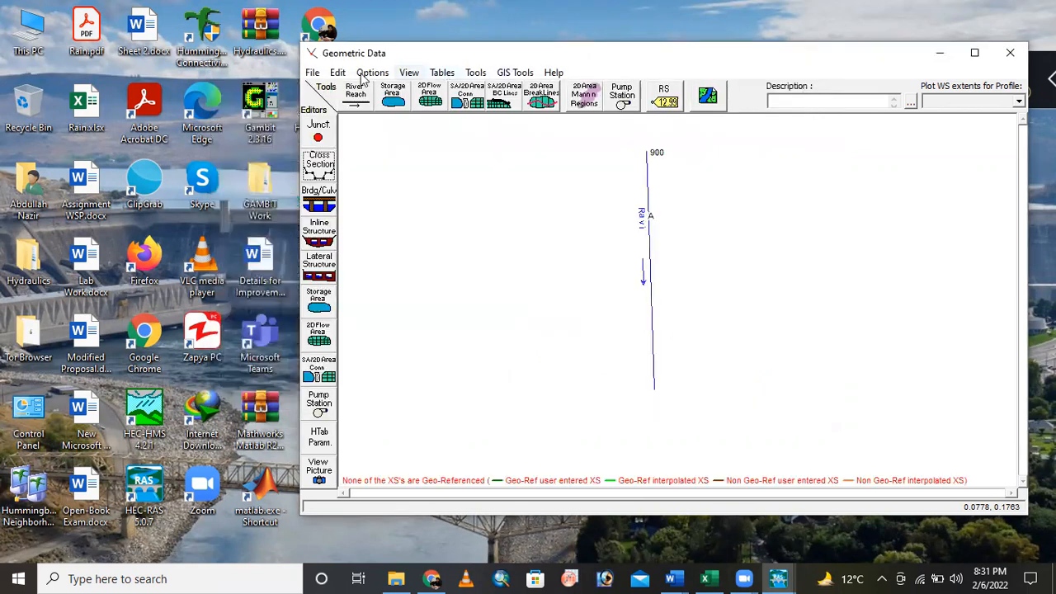
Save the geometry data with the title Abcdgeo in the HEC Data folder and close the geometry editor
click(312, 73)
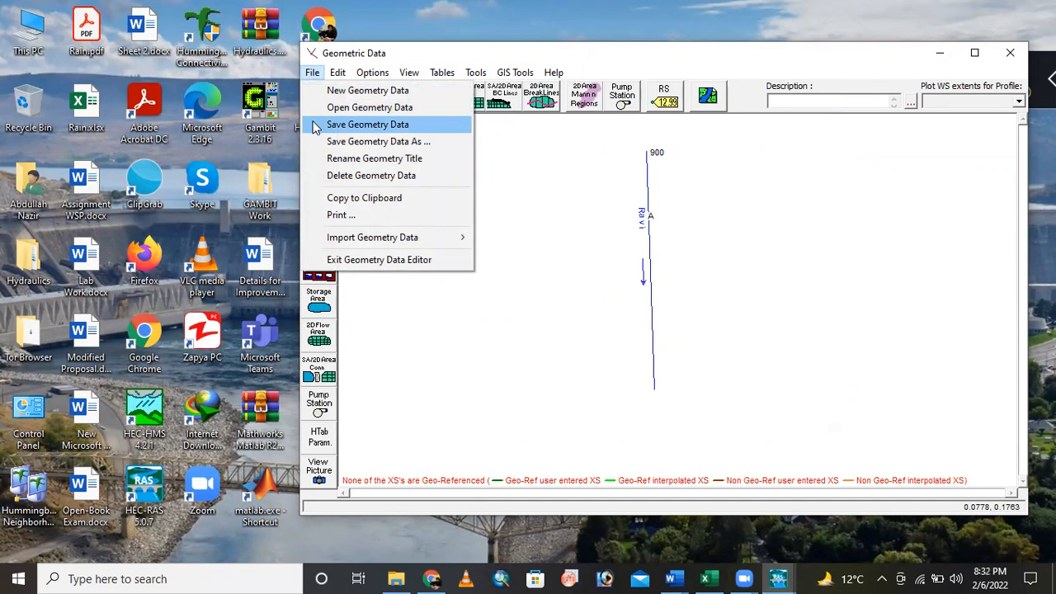
click(316, 128)
text(Abcdgeo)
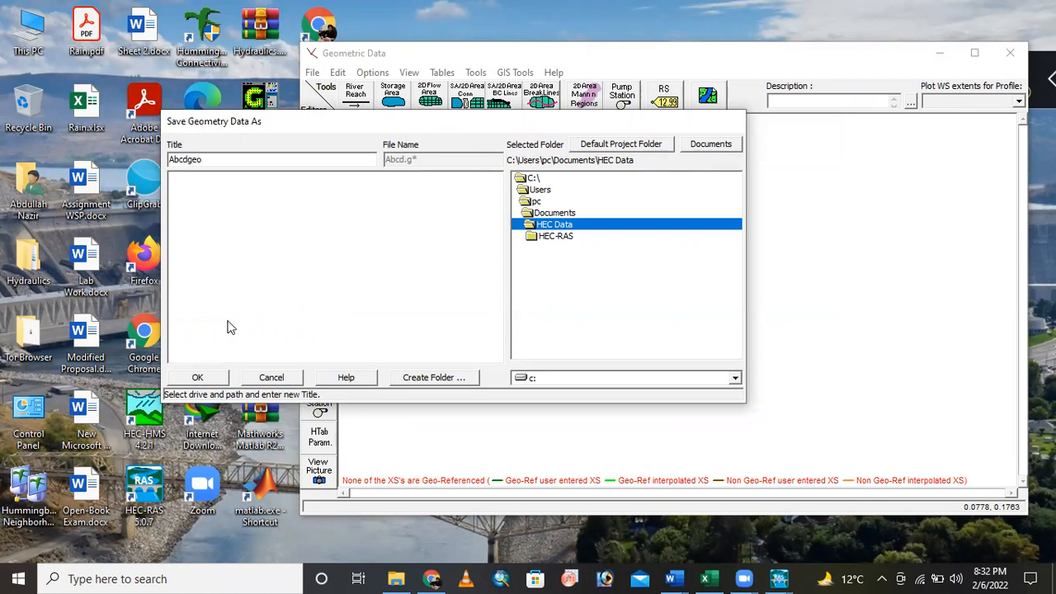
click(198, 377)
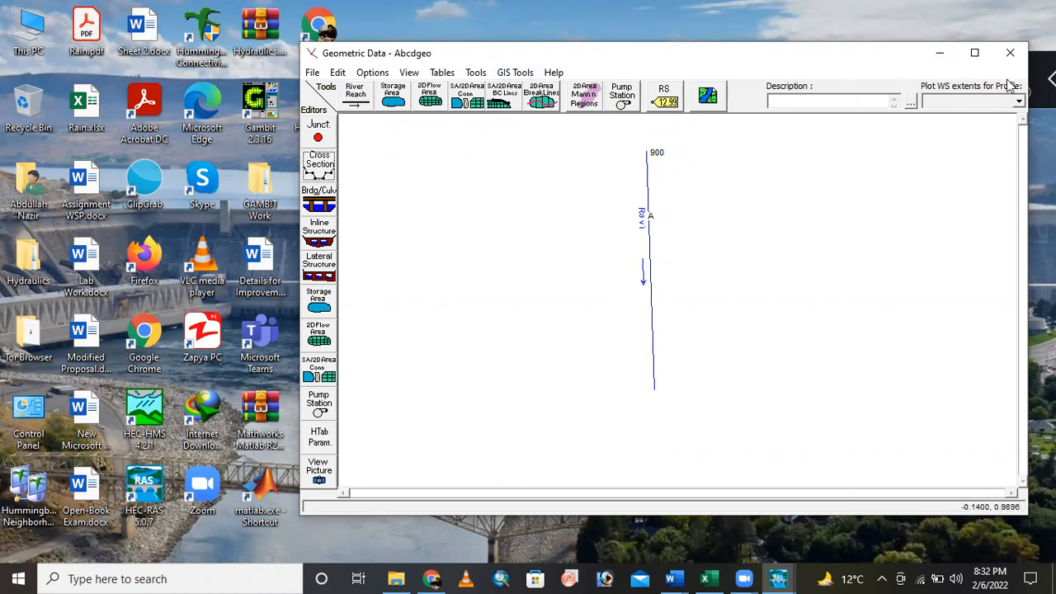
click(1009, 55)
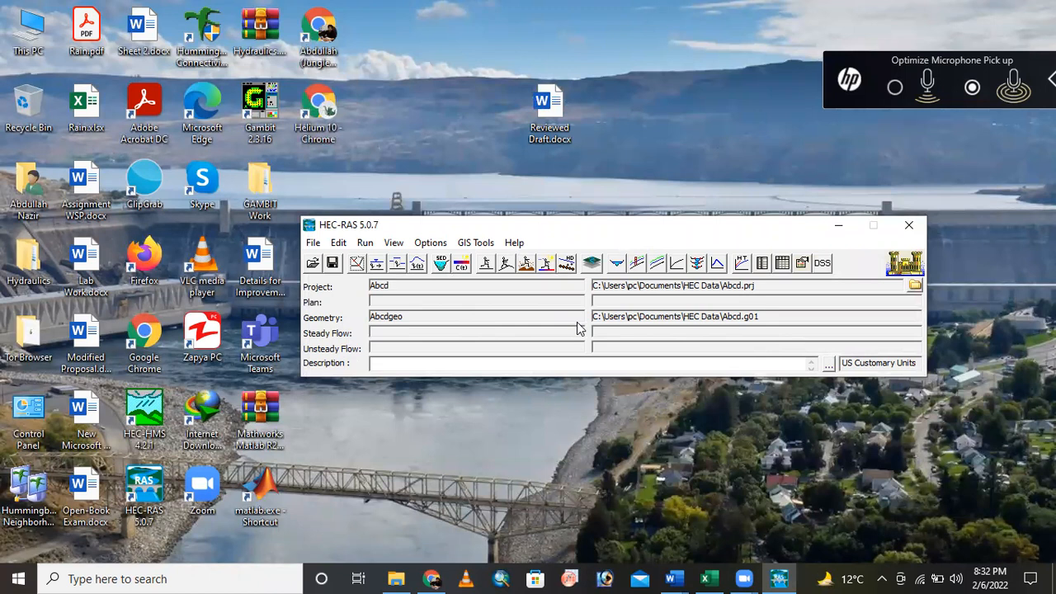
Examine the general profile plot and the maximized water surface profile plot of the reach, closing each one
click(658, 262)
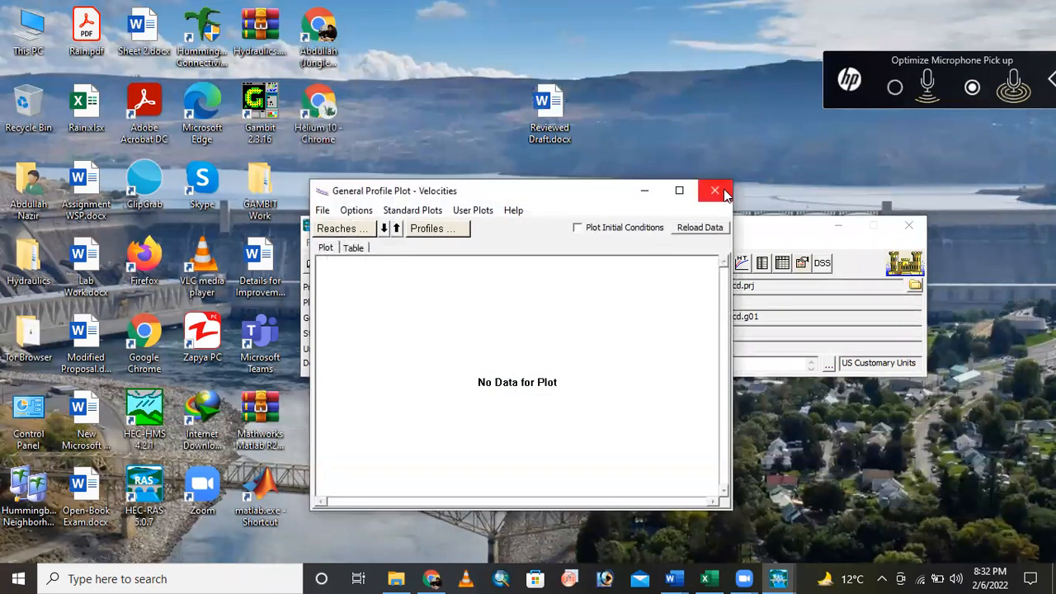
click(715, 192)
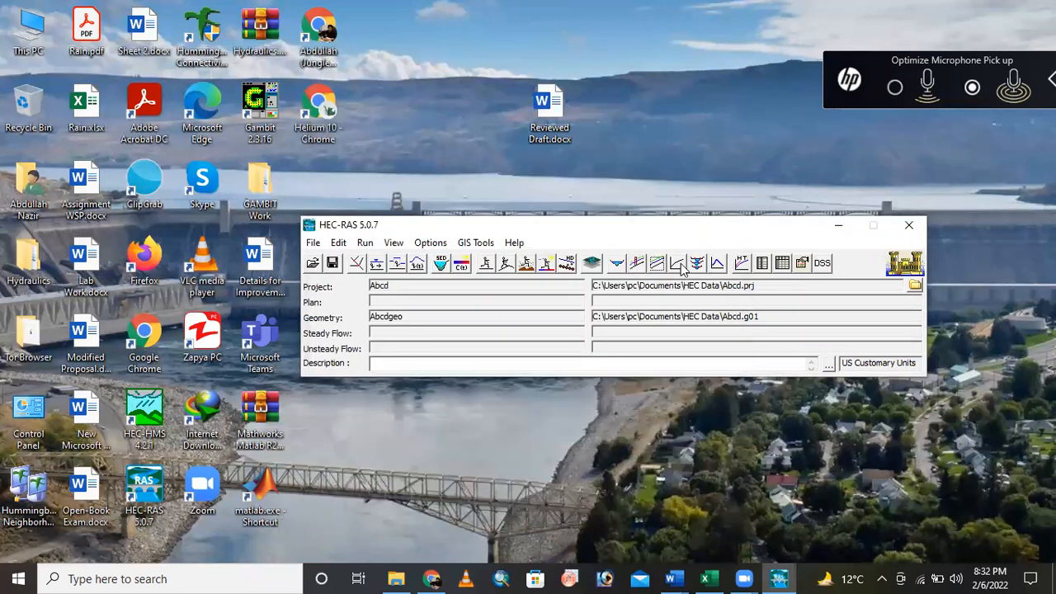
click(633, 268)
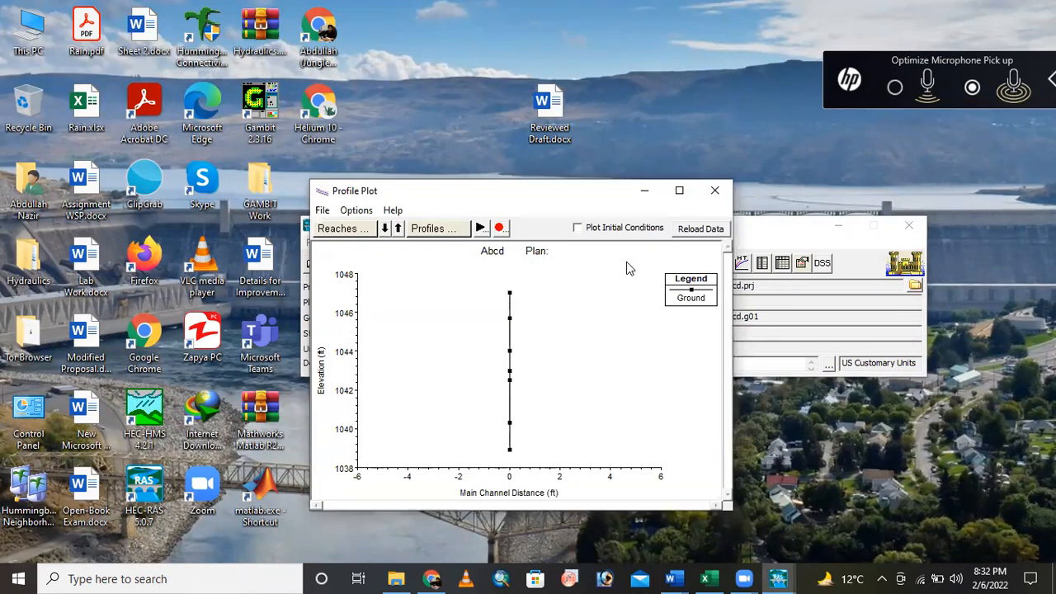
click(681, 191)
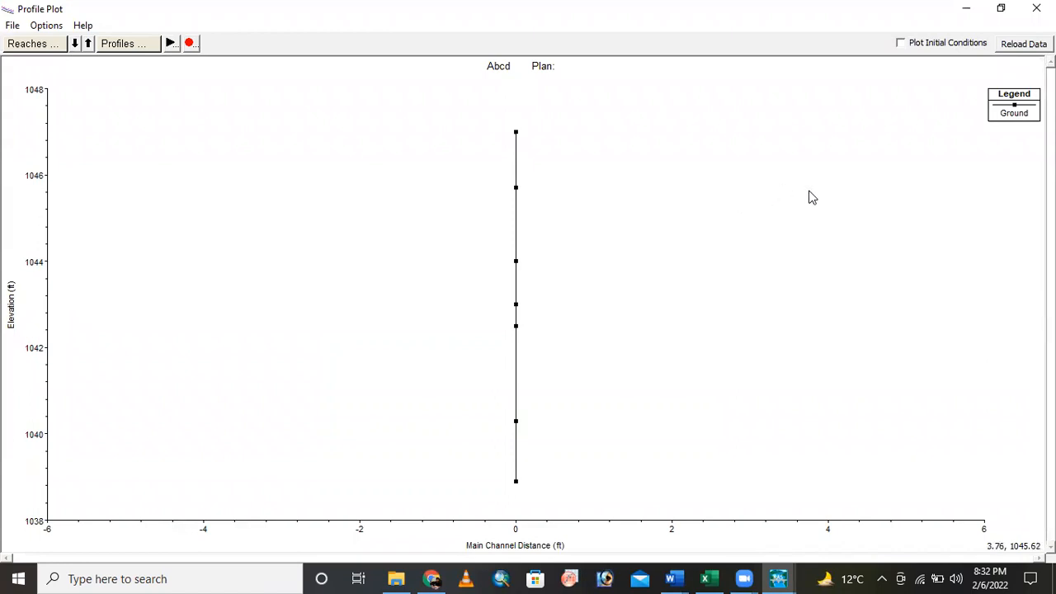
click(1037, 8)
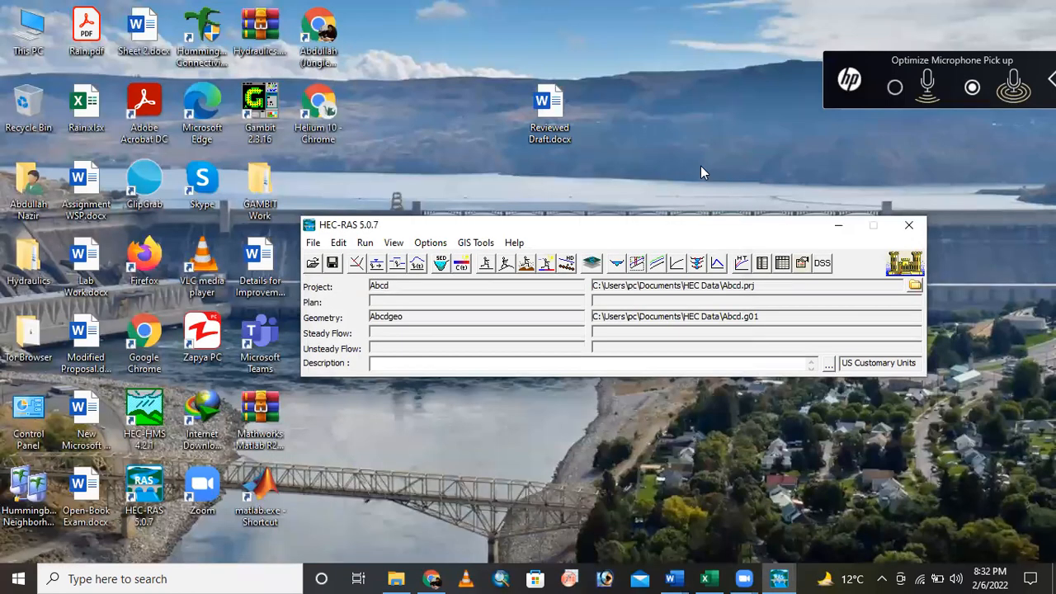